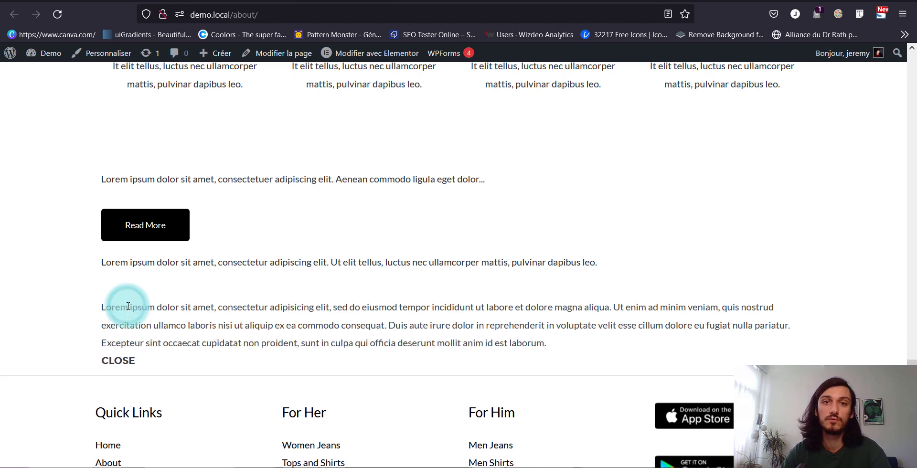
Collapse the expanded SHOW ALL text near the bottom of the demo site's about page.
{"action": "left_click", "coordinate": [110, 362]}
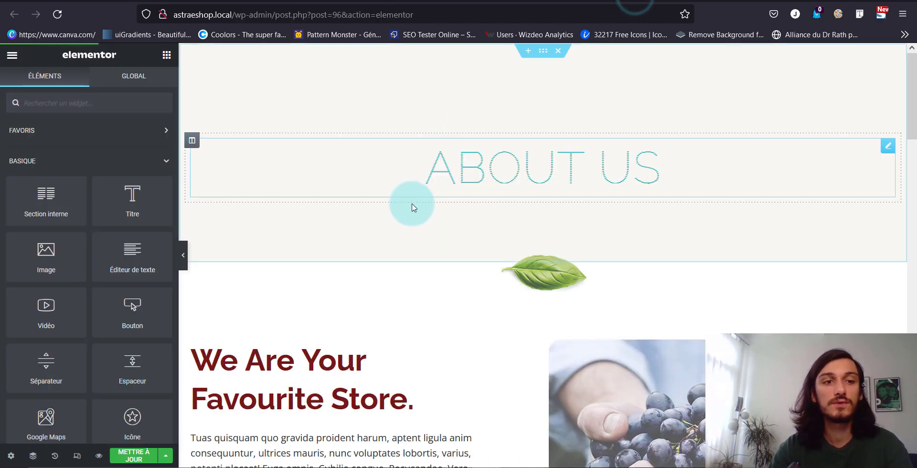
Add a one-column section at the end of the About Us page and place the Lire plus widget in it.
{"action": "scroll", "coordinate": [410, 210], "scroll_direction": "down", "scroll_amount": 10}
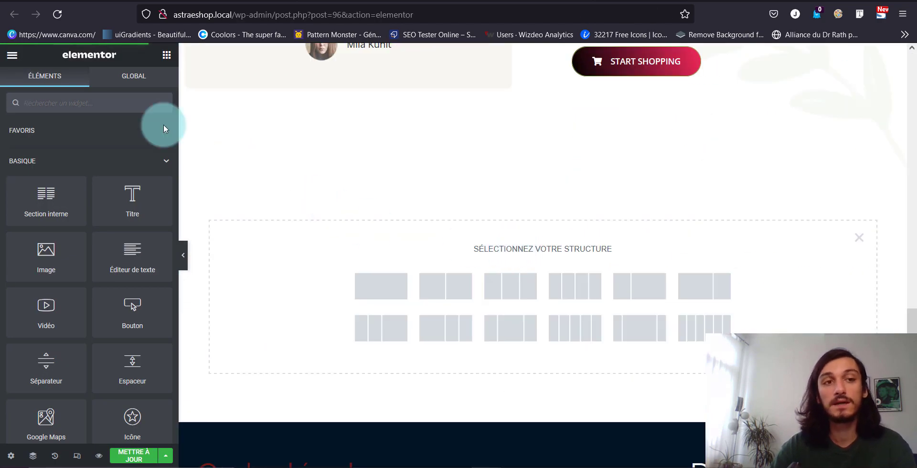
{"action": "left_click", "coordinate": [393, 290]}
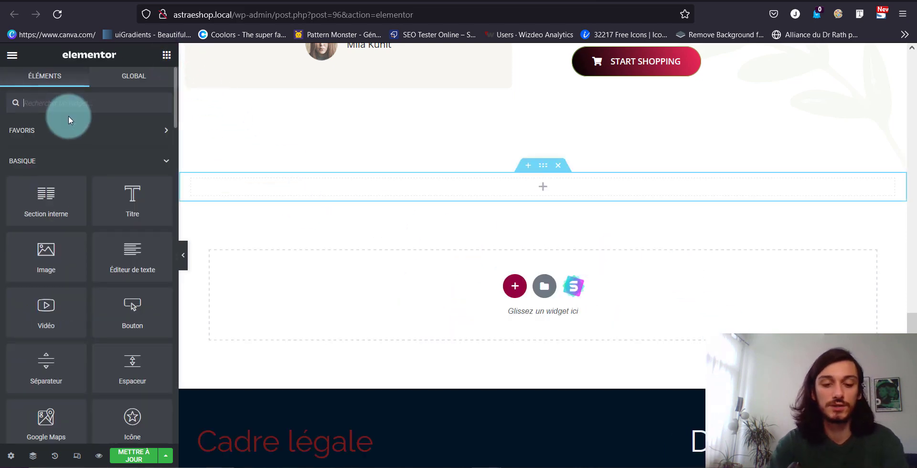
{"action": "type", "text": "lire"}
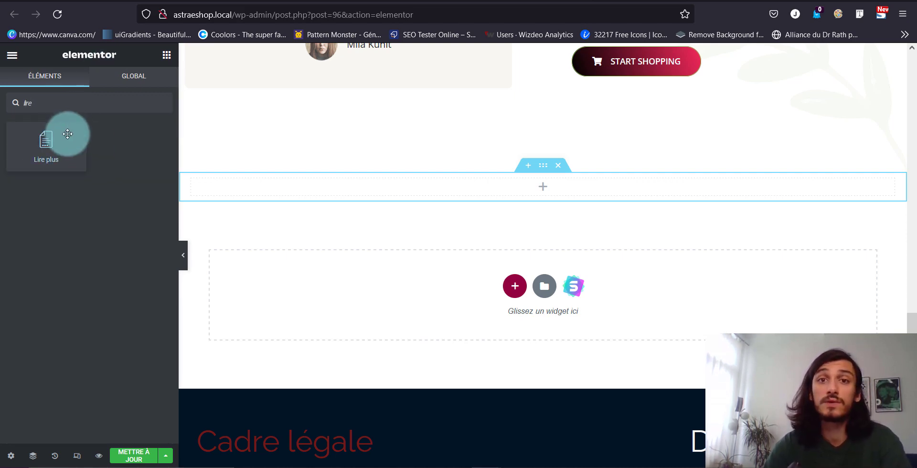
{"action": "left_click_drag", "start_coordinate": [62, 151], "coordinate": [473, 200]}
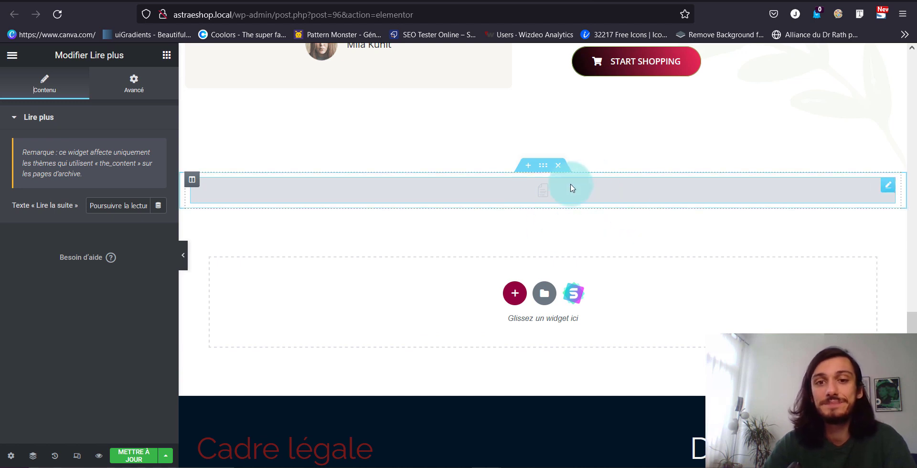
{"action": "left_click_drag", "start_coordinate": [67, 154], "coordinate": [114, 177]}
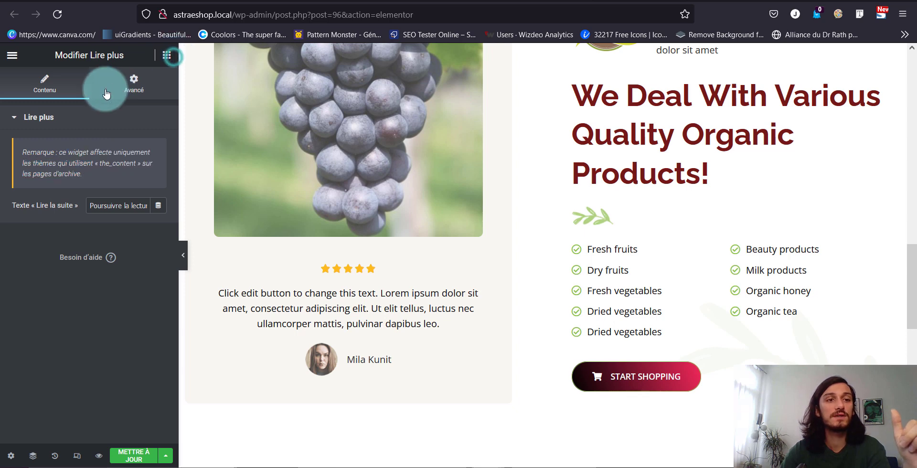
Place an Accordéon widget beneath the Lire plus widget in the new section.
{"action": "left_click", "coordinate": [166, 55]}
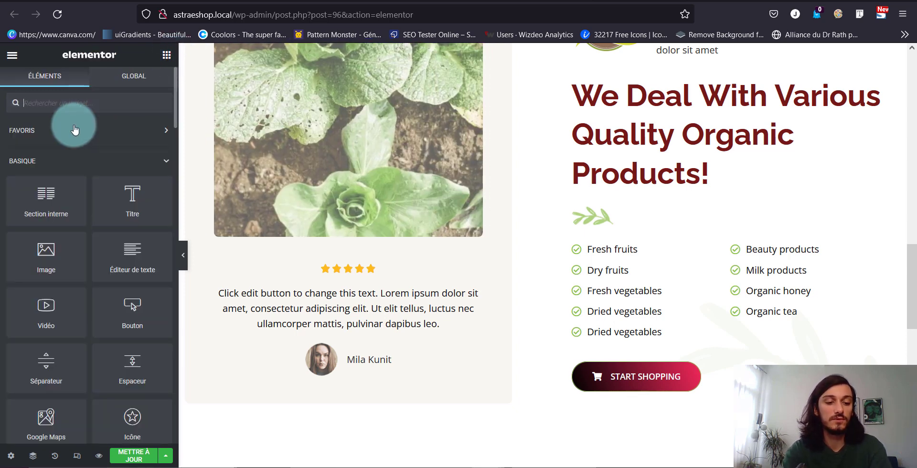
{"action": "type", "text": "ar"}
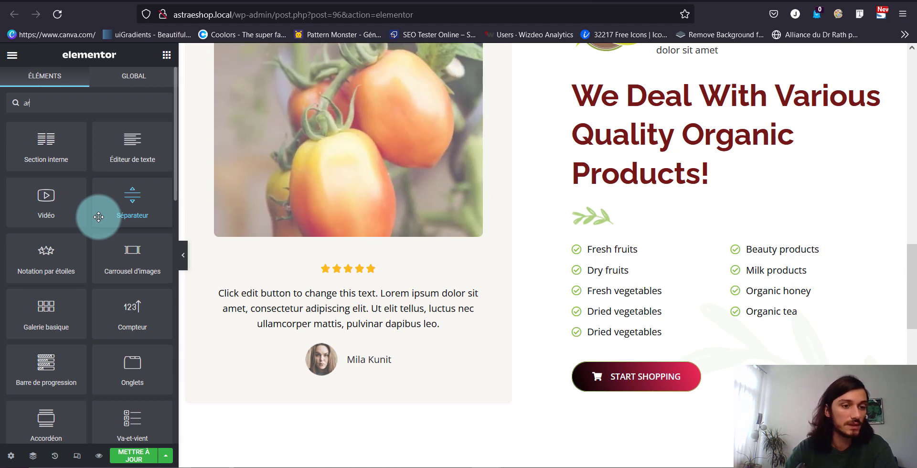
{"action": "left_click_drag", "start_coordinate": [41, 408], "coordinate": [350, 378]}
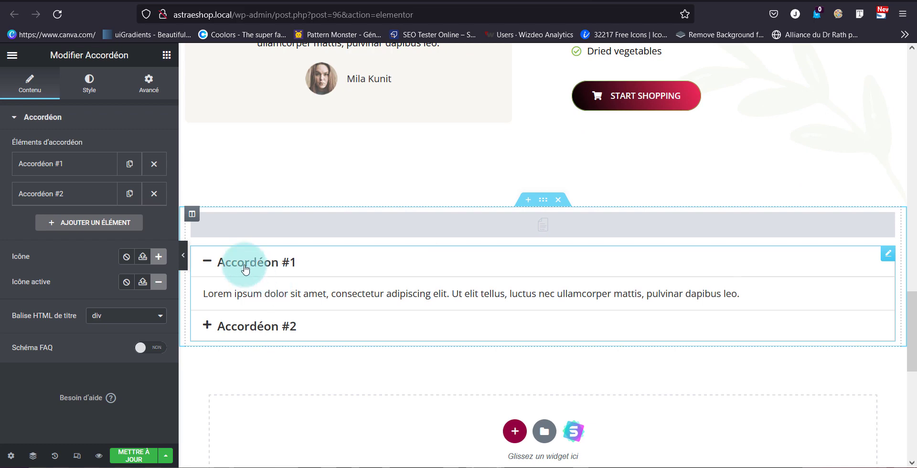
Delete the Accordéon #1 item and set the accordion's icon to none.
{"action": "left_click", "coordinate": [156, 167]}
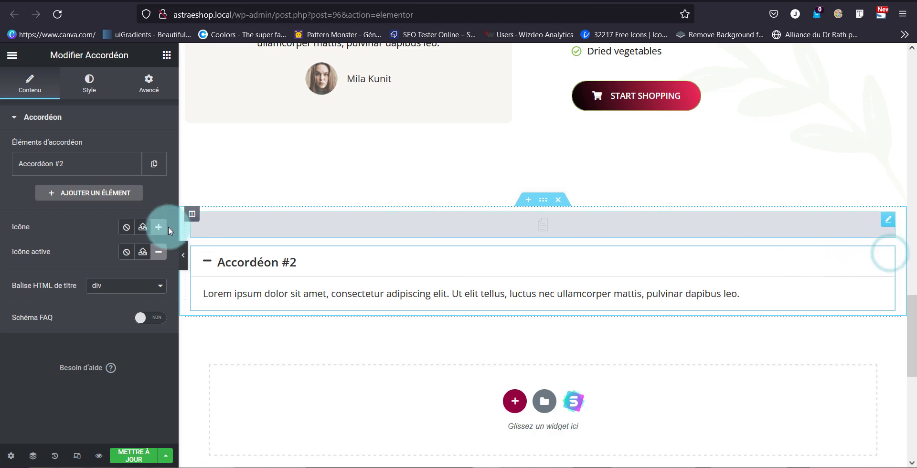
{"action": "left_click", "coordinate": [126, 227]}
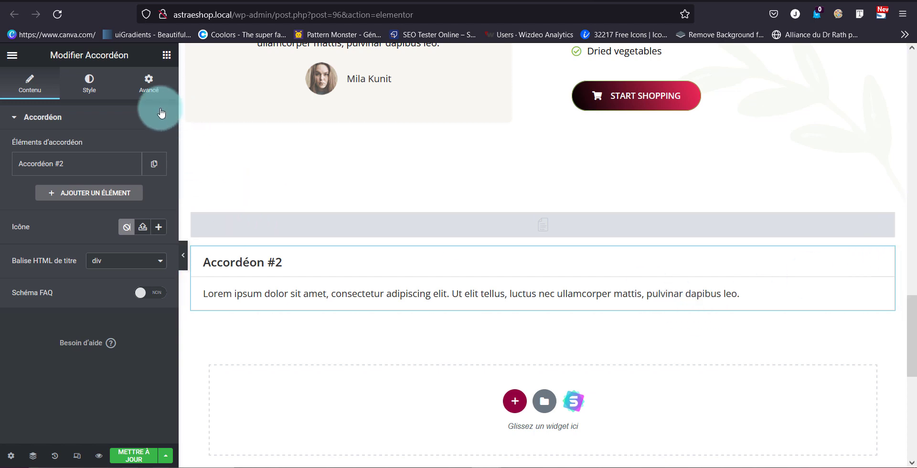
{"action": "left_click", "coordinate": [82, 192]}
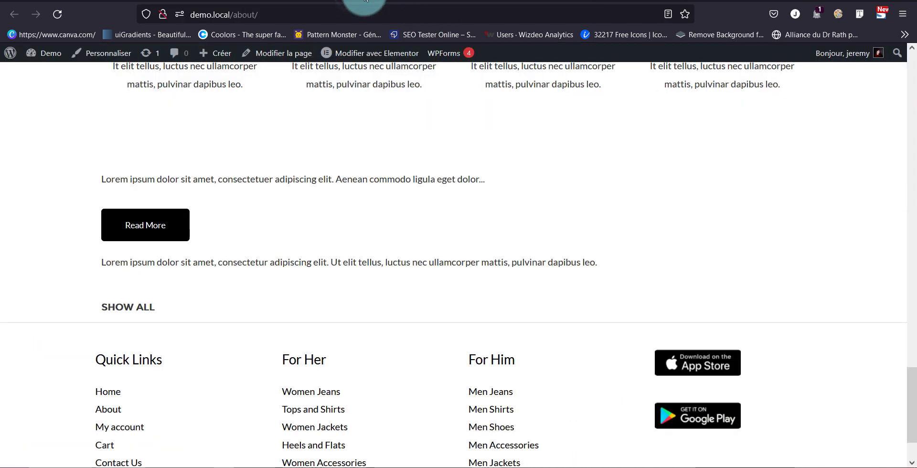
Try expanding and collapsing the Read More and SHOW ALL texts on the demo site's about page.
{"action": "left_click", "coordinate": [143, 234]}
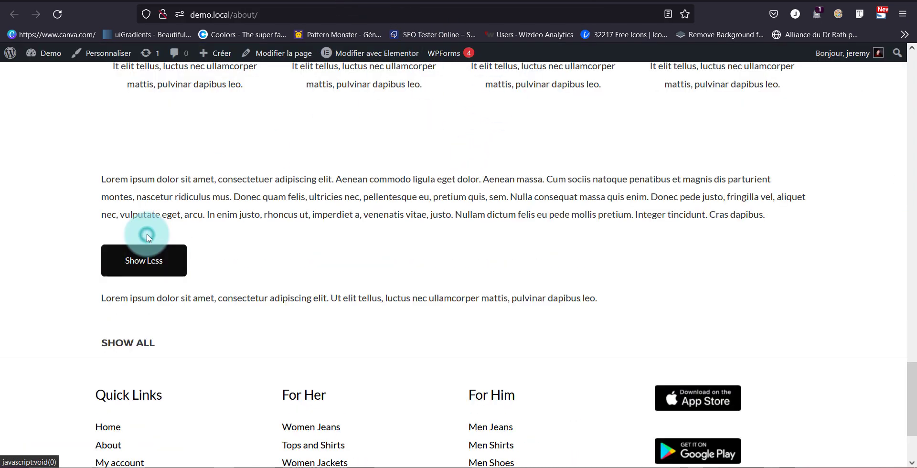
{"action": "left_click", "coordinate": [136, 343]}
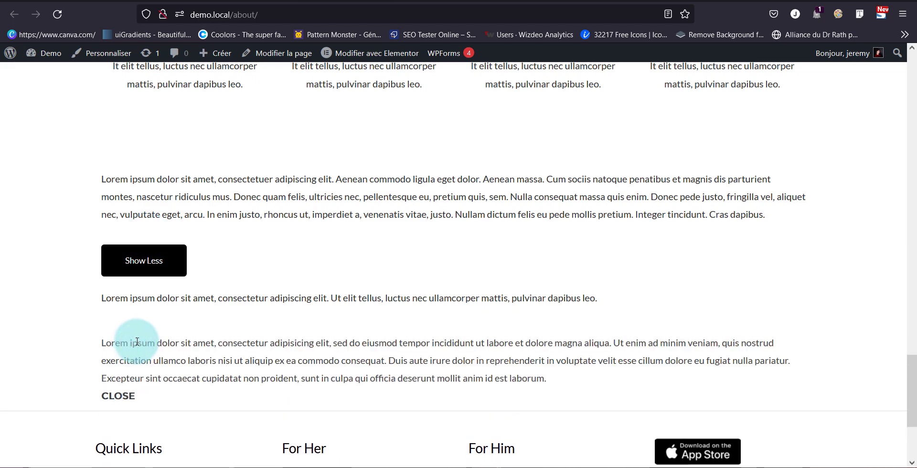
{"action": "left_click", "coordinate": [141, 260]}
{"action": "left_click", "coordinate": [167, 222]}
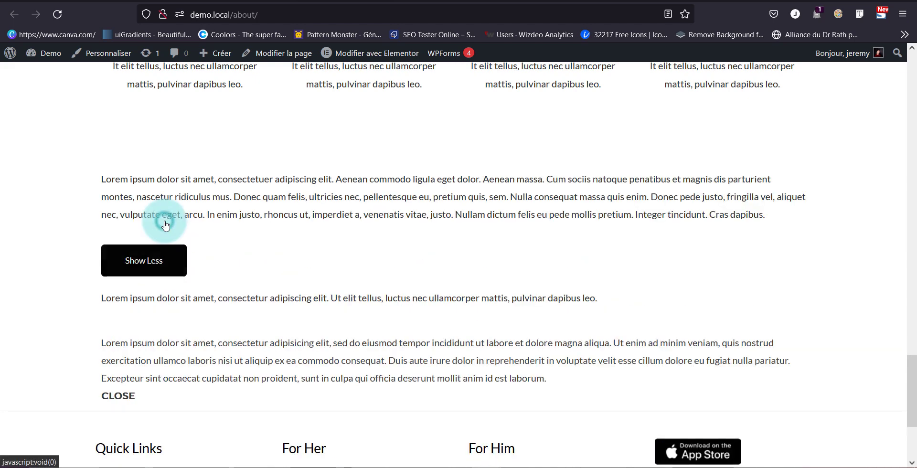
{"action": "left_click", "coordinate": [128, 396]}
{"action": "left_click", "coordinate": [145, 347]}
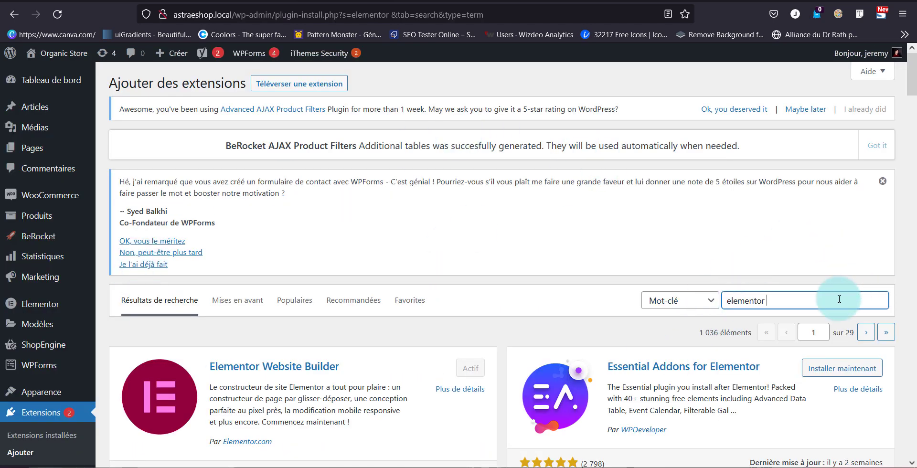
Find HT Mega – Addons for Elementor Page Builder among the "elementor" extension results and install it.
{"action": "scroll", "coordinate": [806, 291], "scroll_direction": "down", "scroll_amount": 5}
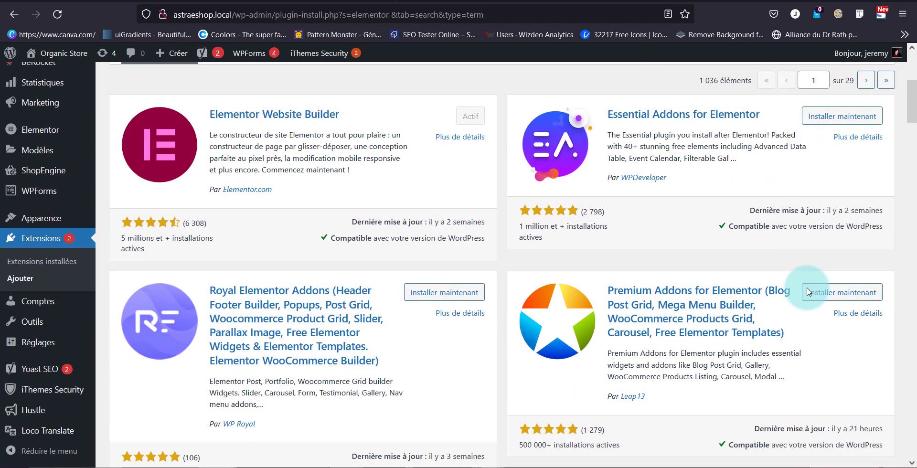
{"action": "scroll", "coordinate": [807, 291], "scroll_direction": "down", "scroll_amount": 5}
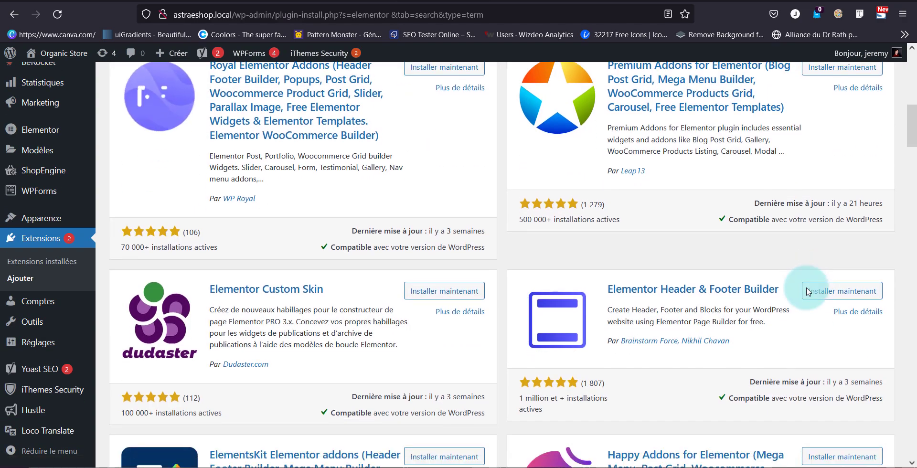
{"action": "scroll", "coordinate": [454, 279], "scroll_direction": "down", "scroll_amount": 6}
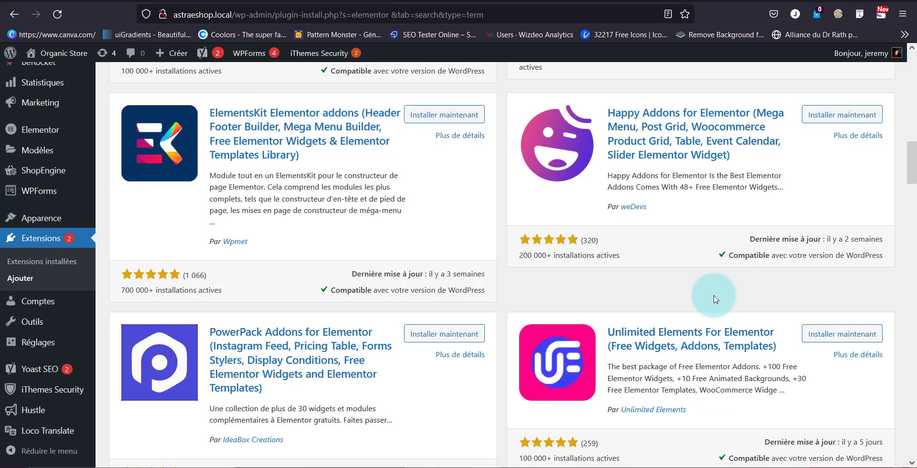
{"action": "scroll", "coordinate": [705, 296], "scroll_direction": "down", "scroll_amount": 12}
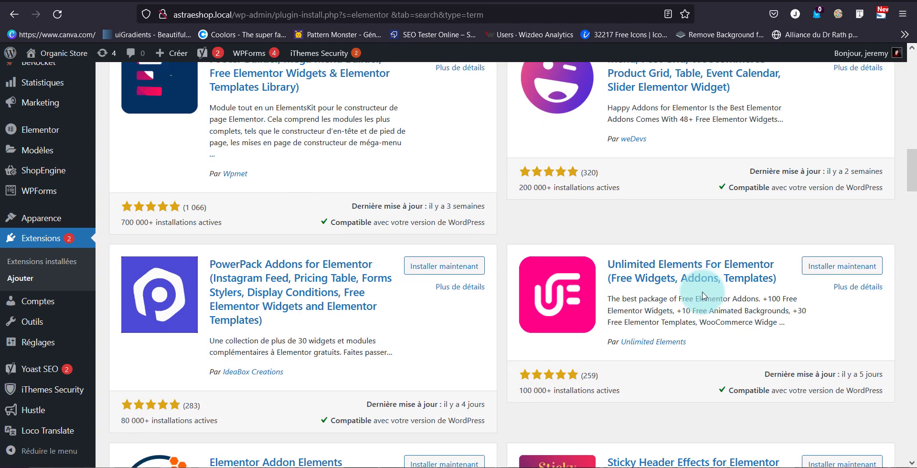
{"action": "scroll", "coordinate": [702, 290], "scroll_direction": "down", "scroll_amount": 15}
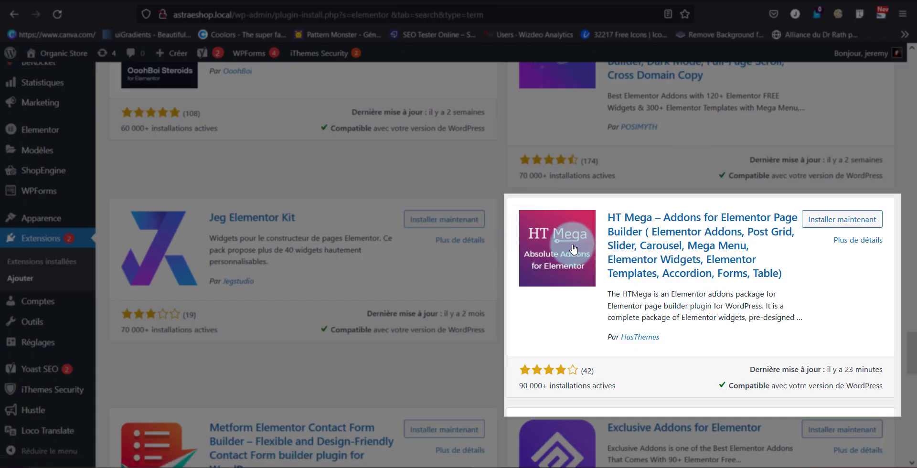
{"action": "left_click", "coordinate": [815, 224]}
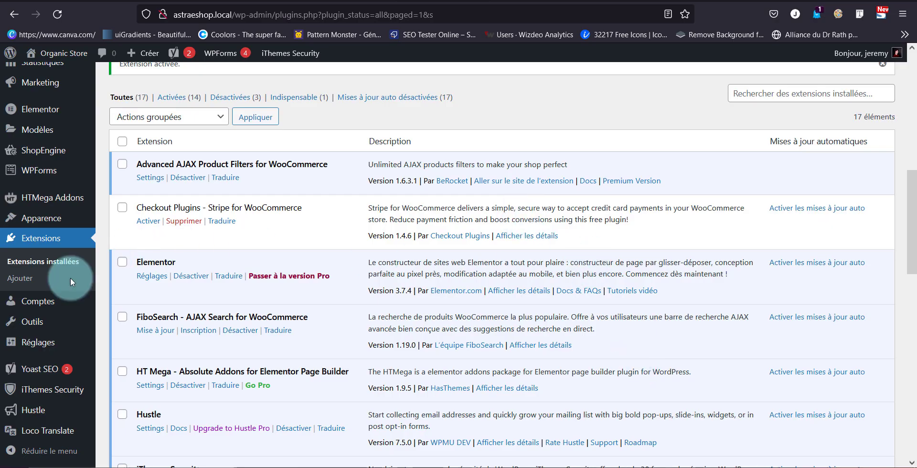
Open the HTMega Addons settings and show its list of Elements.
{"action": "scroll", "coordinate": [18, 366], "scroll_direction": "down", "scroll_amount": 2}
{"action": "mouse_move", "coordinate": [18, 367]}
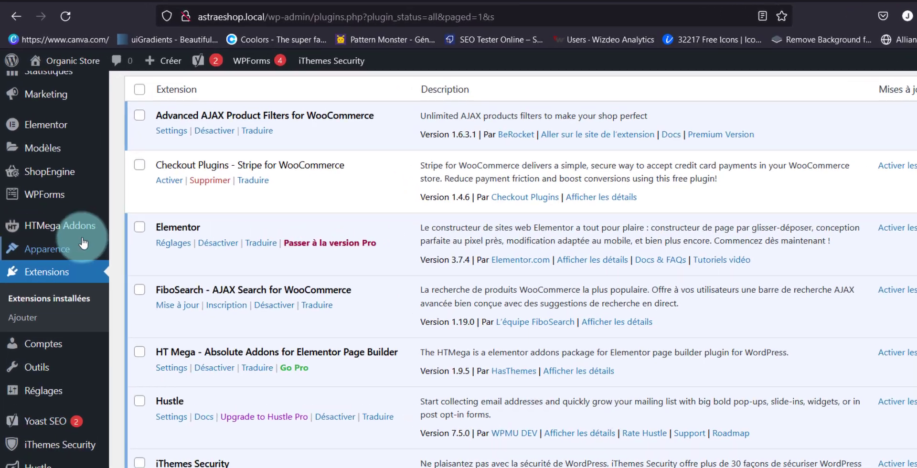
{"action": "mouse_move", "coordinate": [71, 208]}
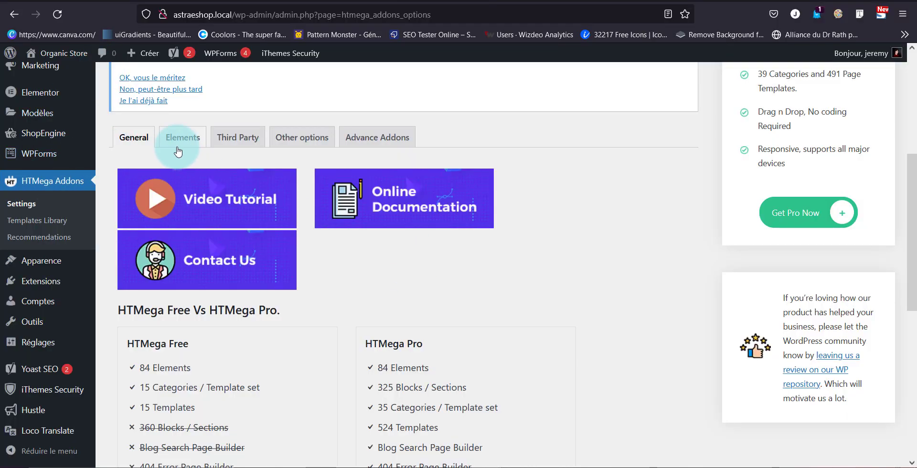
{"action": "left_click", "coordinate": [173, 143]}
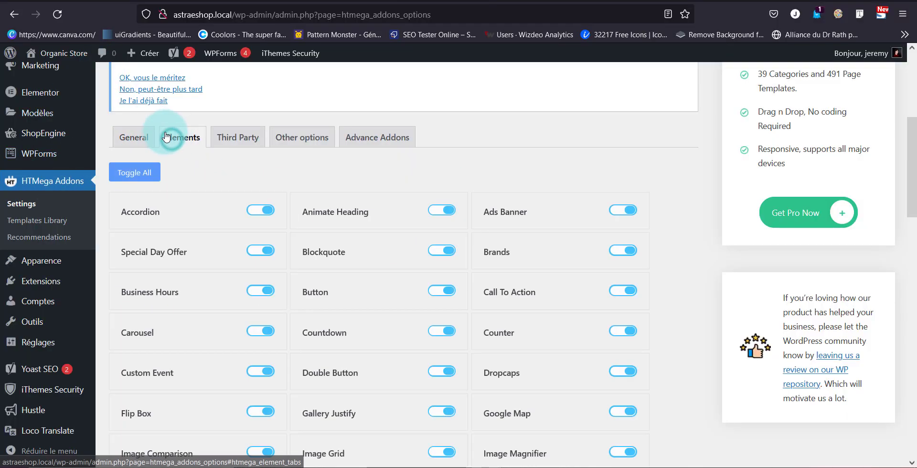
Look through the HTMega element switches, including the Toggle element and the Pro-only elements.
{"action": "scroll", "coordinate": [592, 139], "scroll_direction": "down", "scroll_amount": 4}
{"action": "scroll", "coordinate": [592, 139], "scroll_direction": "down", "scroll_amount": 3}
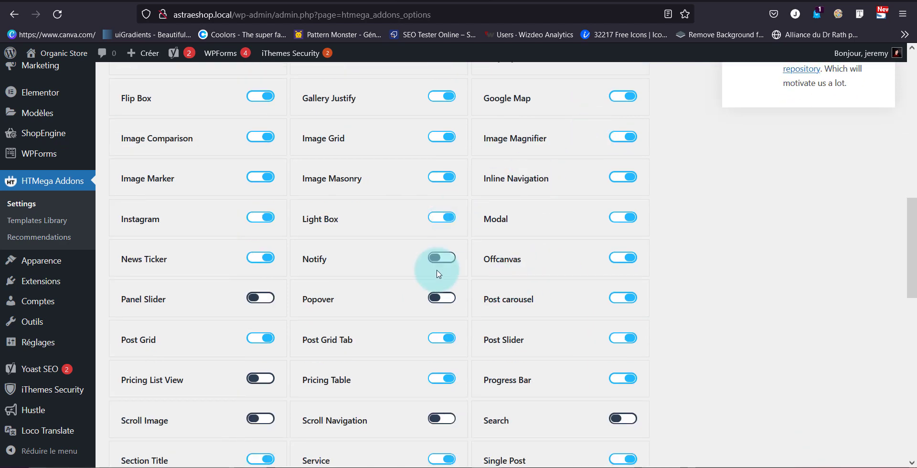
{"action": "scroll", "coordinate": [436, 270], "scroll_direction": "down", "scroll_amount": 7}
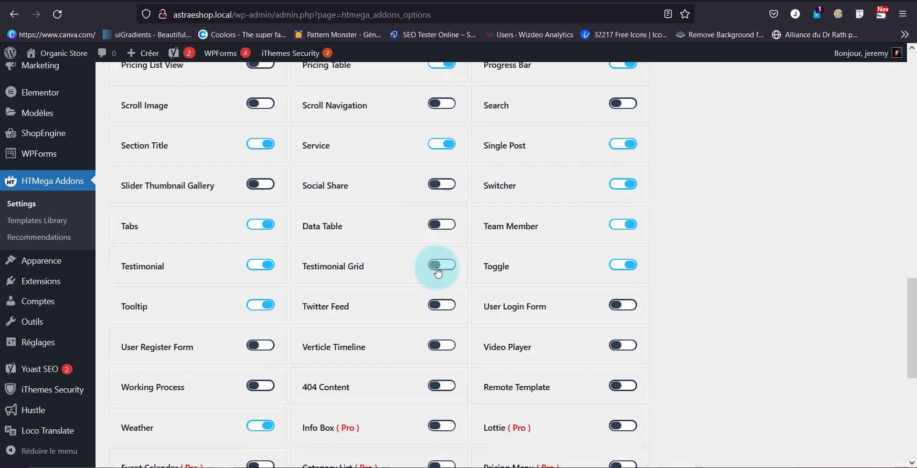
{"action": "scroll", "coordinate": [436, 272], "scroll_direction": "down", "scroll_amount": 2}
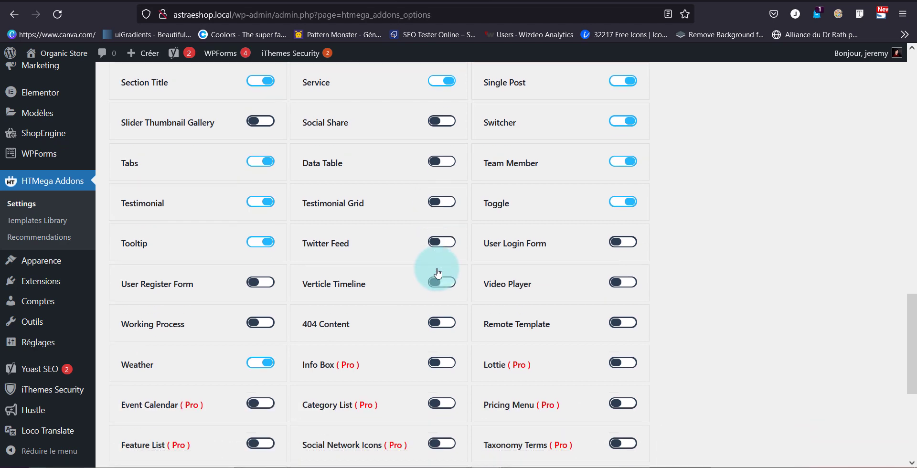
{"action": "scroll", "coordinate": [334, 286], "scroll_direction": "down", "scroll_amount": 5}
{"action": "scroll", "coordinate": [318, 215], "scroll_direction": "up", "scroll_amount": 7}
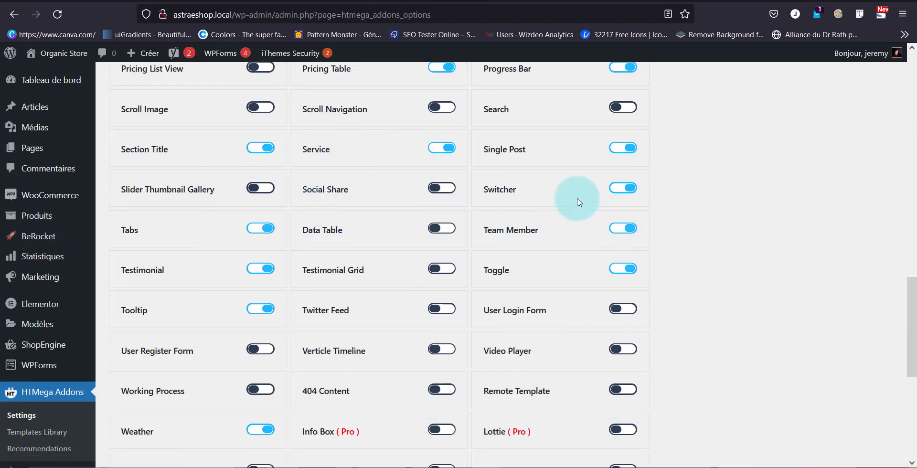
{"action": "scroll", "coordinate": [543, 241], "scroll_direction": "up", "scroll_amount": 4}
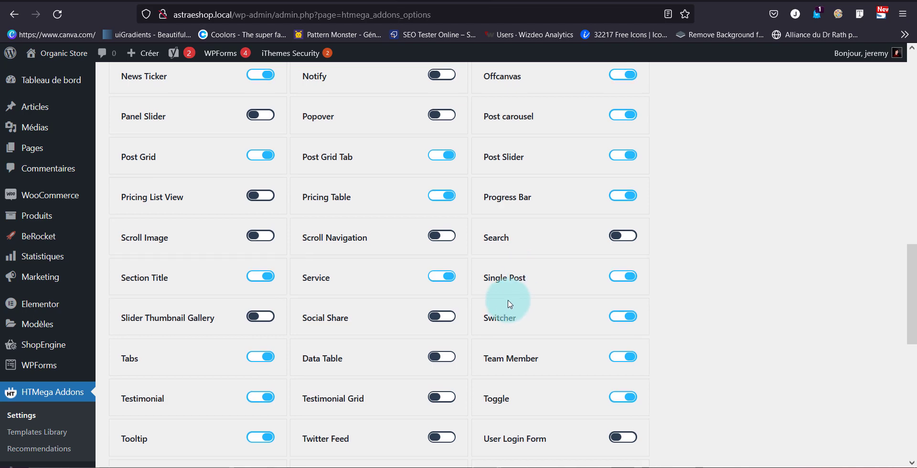
{"action": "scroll", "coordinate": [509, 303], "scroll_direction": "up", "scroll_amount": 4}
{"action": "scroll", "coordinate": [508, 329], "scroll_direction": "up", "scroll_amount": 10}
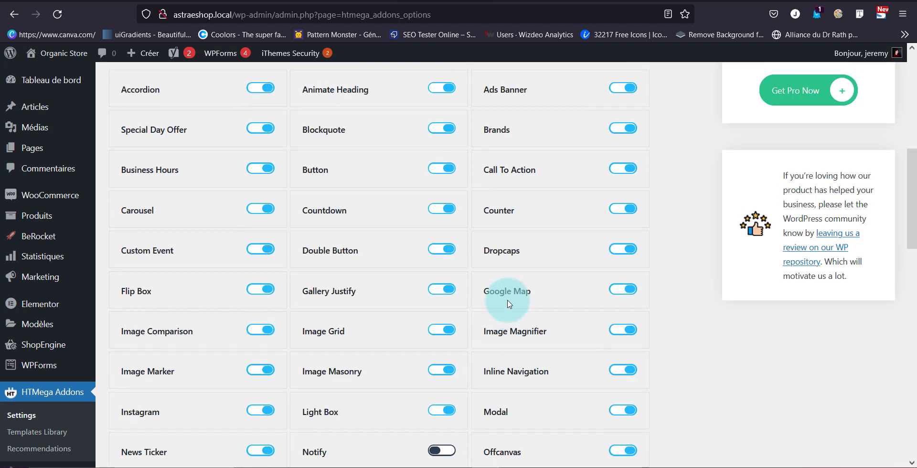
{"action": "scroll", "coordinate": [587, 276], "scroll_direction": "up", "scroll_amount": 2}
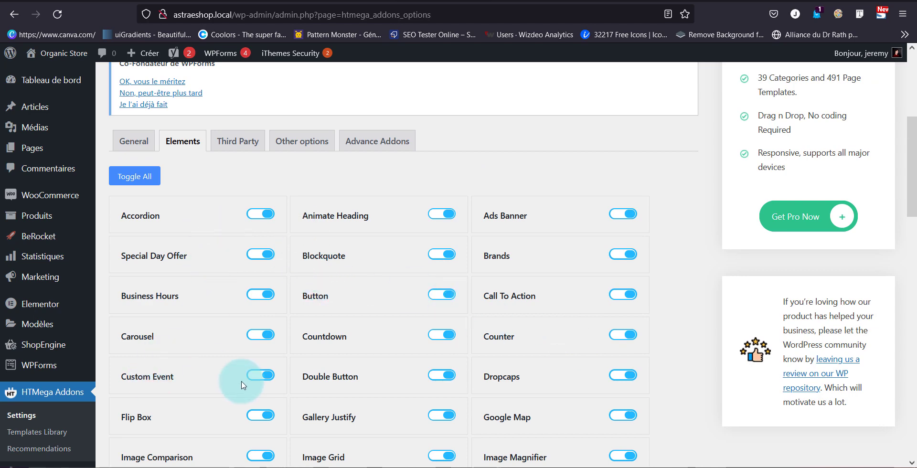
{"action": "scroll", "coordinate": [245, 334], "scroll_direction": "down", "scroll_amount": 3}
{"action": "scroll", "coordinate": [513, 351], "scroll_direction": "down", "scroll_amount": 3}
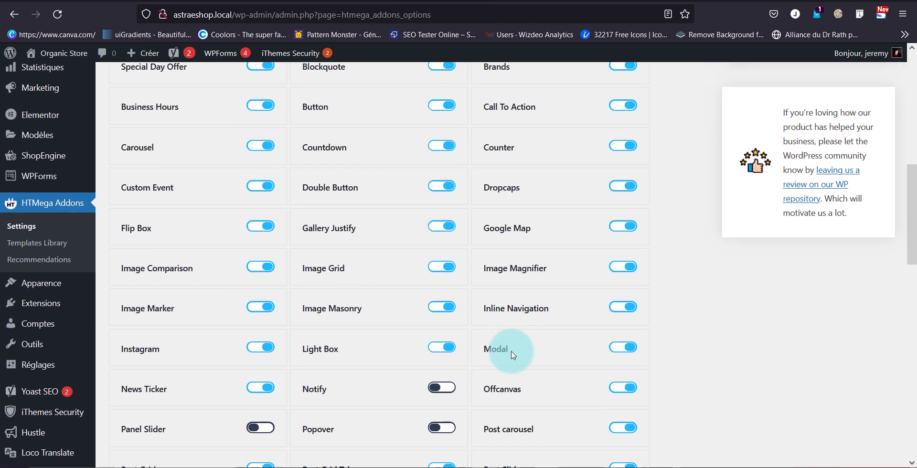
{"action": "scroll", "coordinate": [477, 329], "scroll_direction": "down", "scroll_amount": 4}
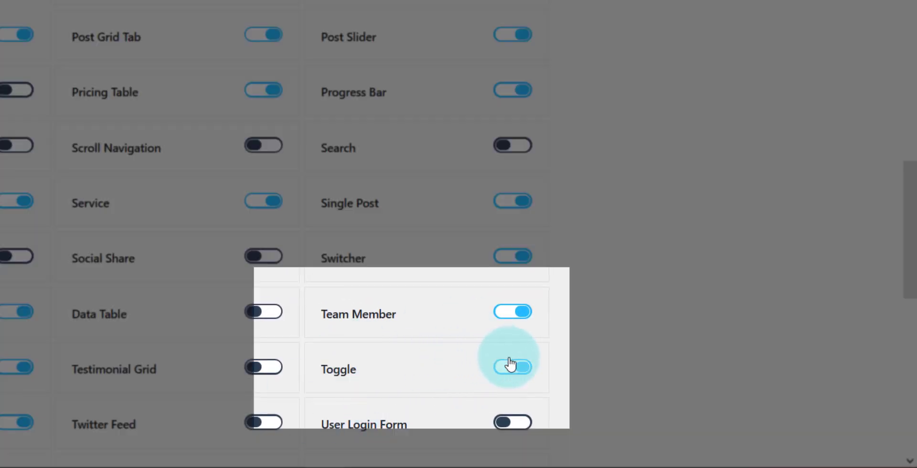
{"action": "scroll", "coordinate": [139, 282], "scroll_direction": "down", "scroll_amount": 5}
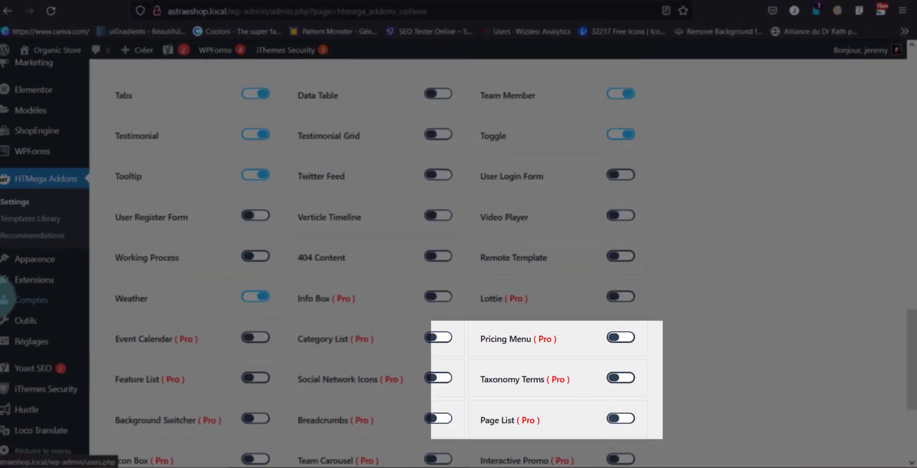
Save the HTMega Addons element settings.
{"action": "scroll", "coordinate": [197, 208], "scroll_direction": "down", "scroll_amount": 4}
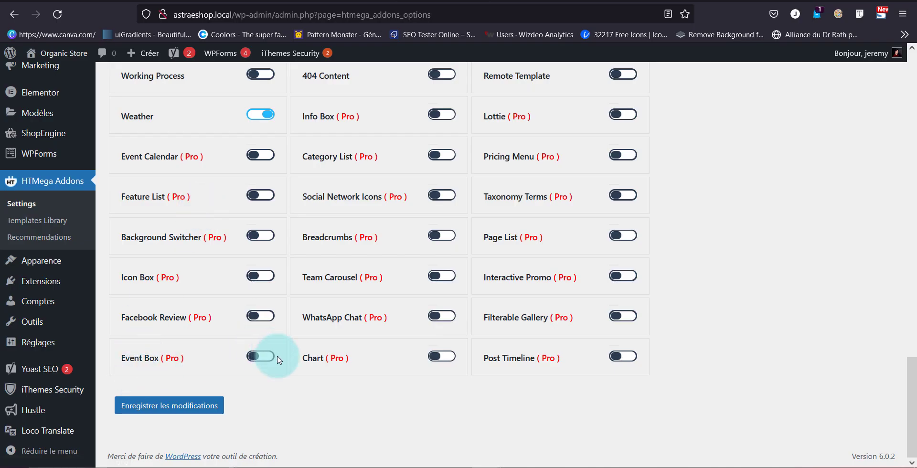
{"action": "left_click", "coordinate": [216, 406]}
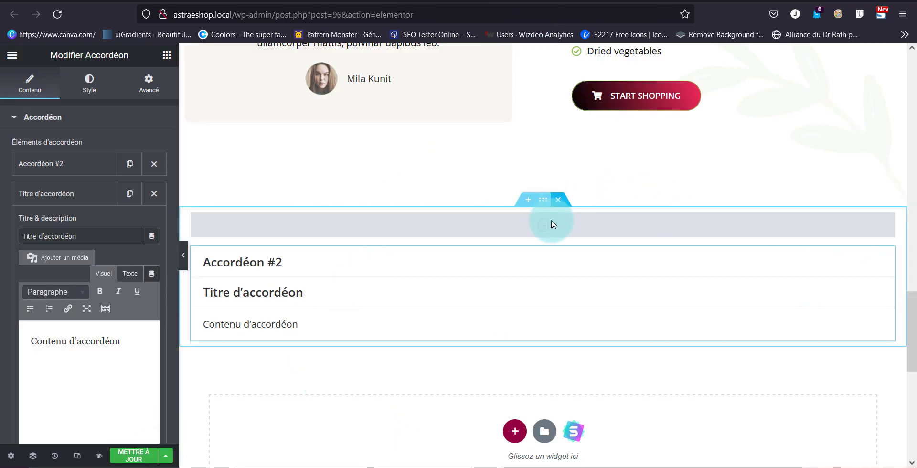
Update the about page in the Elementor editor and check the widget categories for the HTMega add-ons.
{"action": "left_click", "coordinate": [133, 456]}
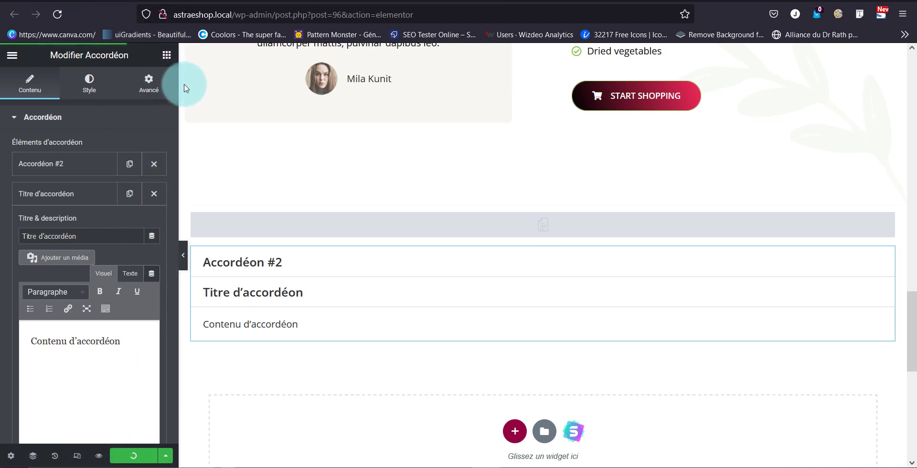
{"action": "left_click", "coordinate": [167, 55]}
{"action": "left_click", "coordinate": [57, 190]}
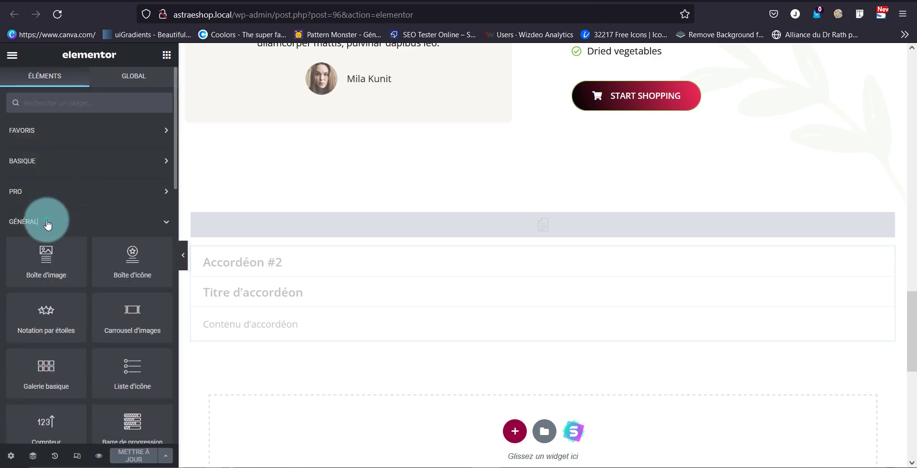
{"action": "left_click", "coordinate": [48, 222]}
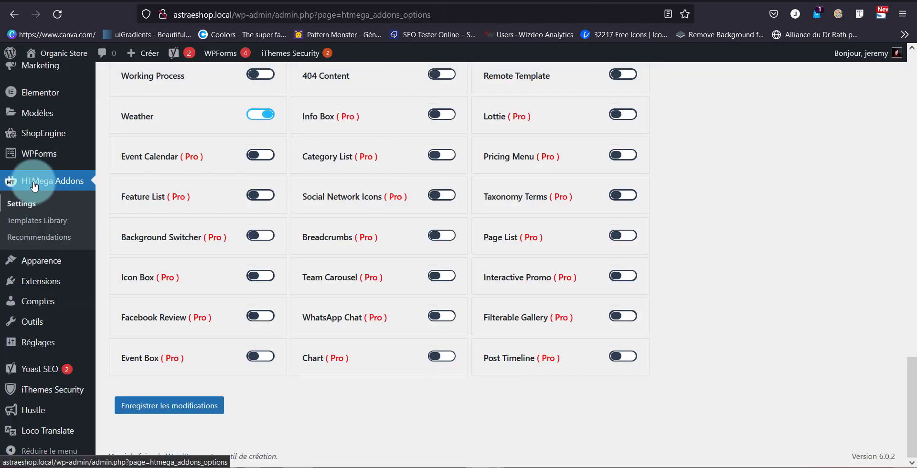
{"action": "left_click", "coordinate": [191, 204]}
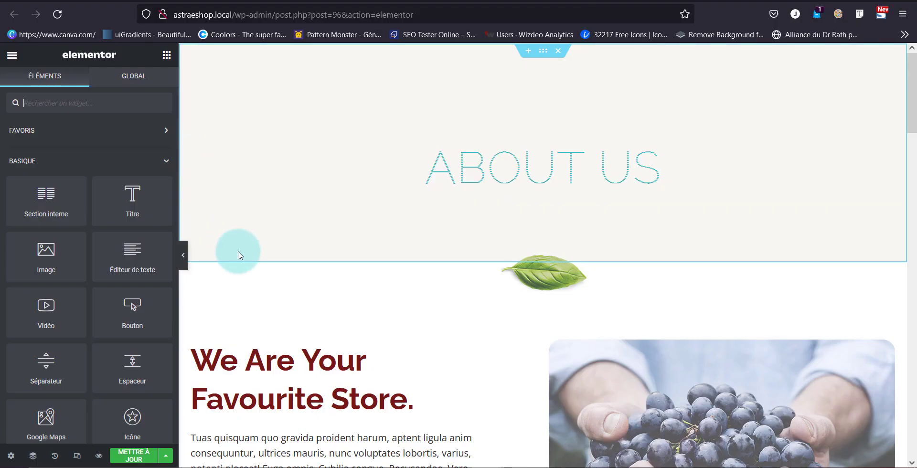
Collapse the BASIQUE, PRO and GÉNÉRAL widget categories to reach the HTMEGA ADDONS category.
{"action": "scroll", "coordinate": [264, 258], "scroll_direction": "down", "scroll_amount": 14}
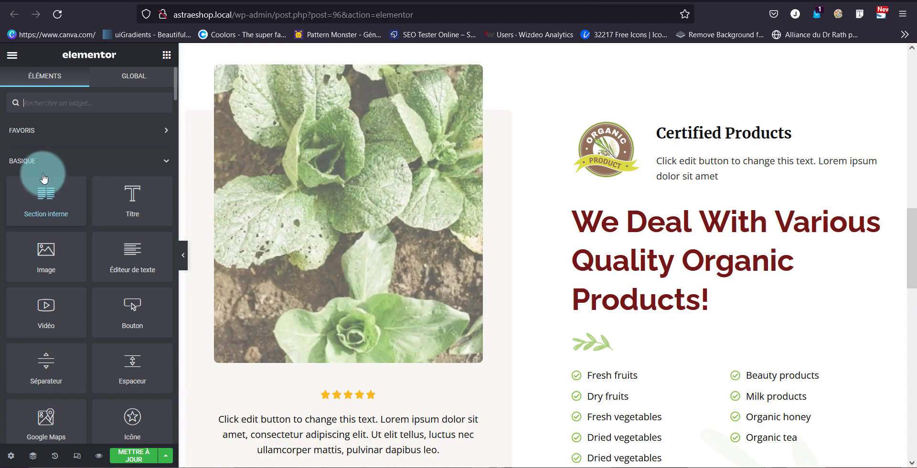
{"action": "left_click", "coordinate": [47, 163]}
{"action": "left_click", "coordinate": [18, 191]}
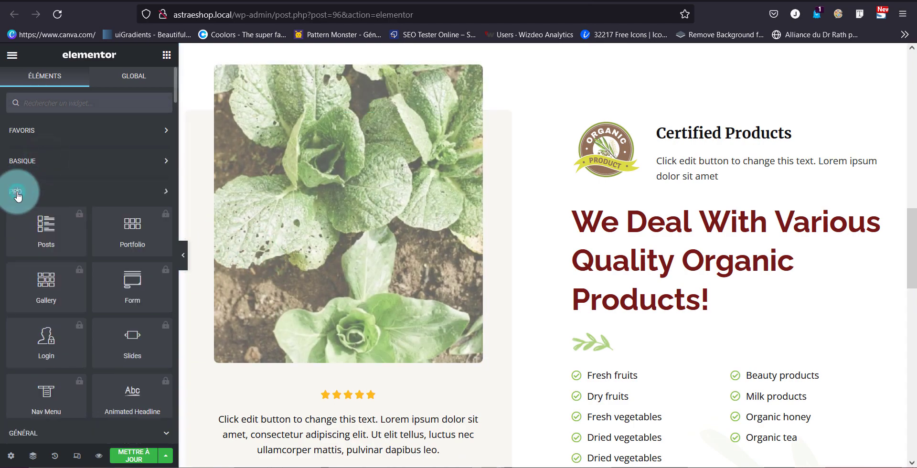
{"action": "left_click", "coordinate": [44, 218]}
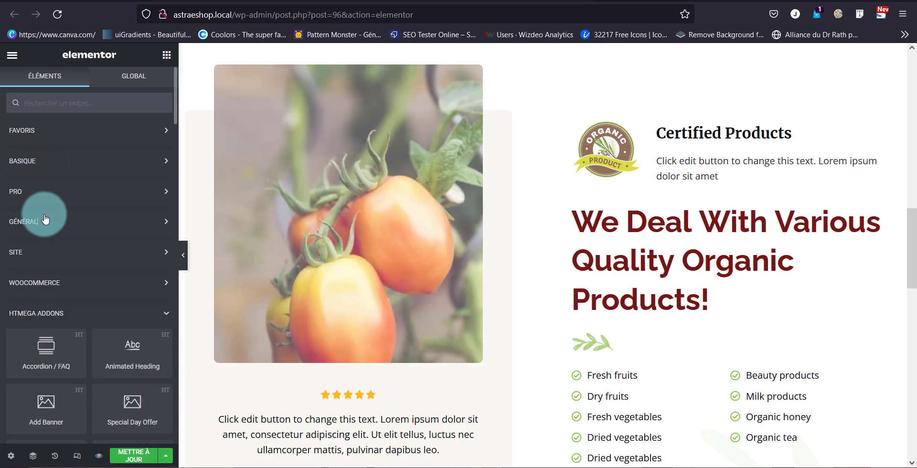
Find the Toggle widget among the HTMega Addons and place it above the accordion near the page's end.
{"action": "scroll", "coordinate": [99, 271], "scroll_direction": "down", "scroll_amount": 3}
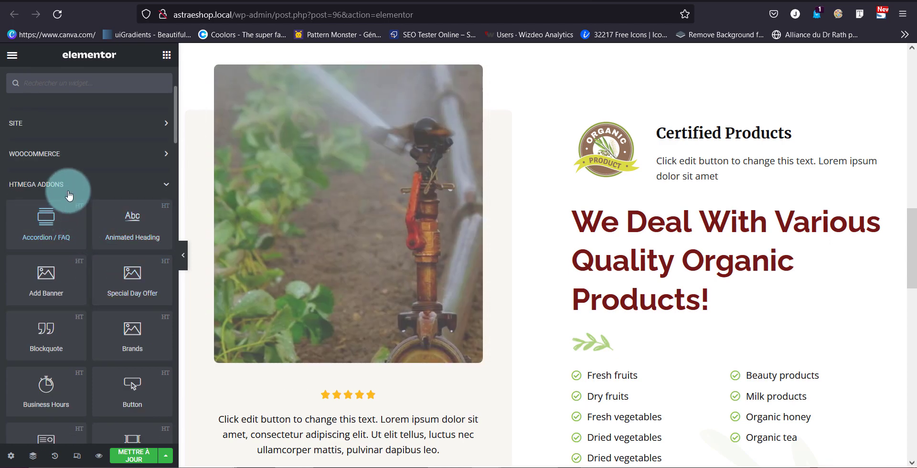
{"action": "scroll", "coordinate": [70, 195], "scroll_direction": "down", "scroll_amount": 4}
{"action": "scroll", "coordinate": [108, 291], "scroll_direction": "down", "scroll_amount": 2}
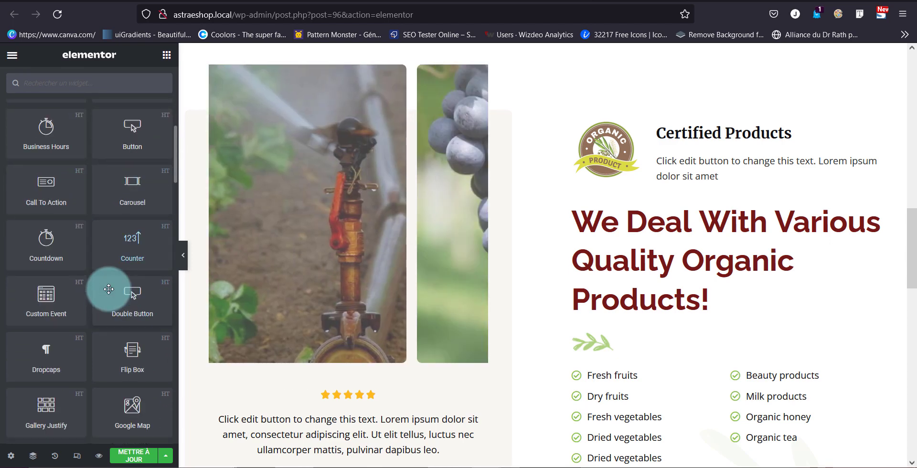
{"action": "scroll", "coordinate": [109, 289], "scroll_direction": "down", "scroll_amount": 2}
{"action": "scroll", "coordinate": [108, 289], "scroll_direction": "down", "scroll_amount": 6}
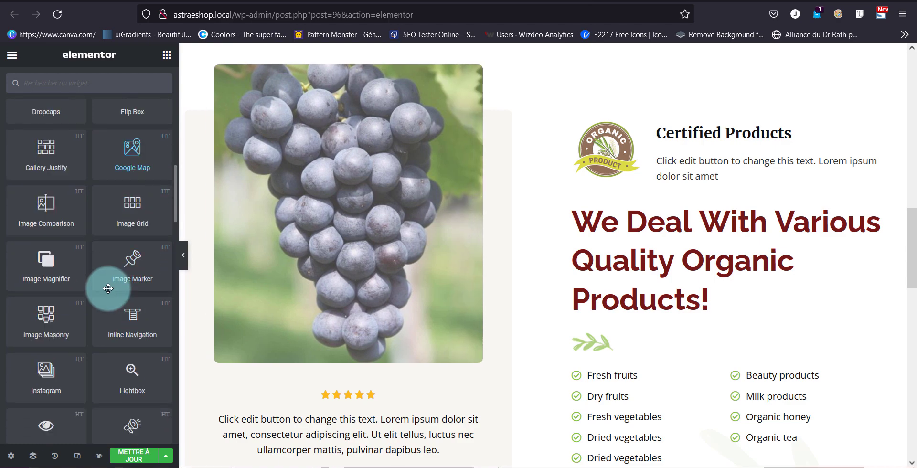
{"action": "scroll", "coordinate": [108, 288], "scroll_direction": "down", "scroll_amount": 4}
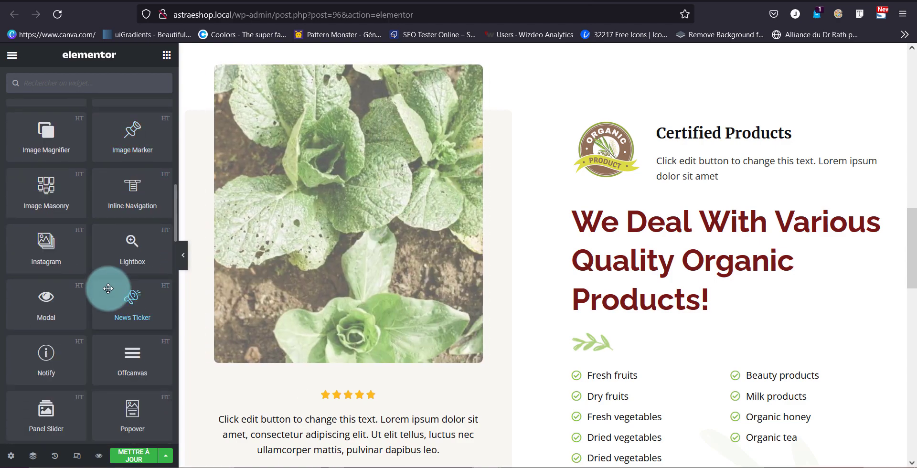
{"action": "scroll", "coordinate": [108, 288], "scroll_direction": "down", "scroll_amount": 2}
{"action": "scroll", "coordinate": [475, 317], "scroll_direction": "down", "scroll_amount": 5}
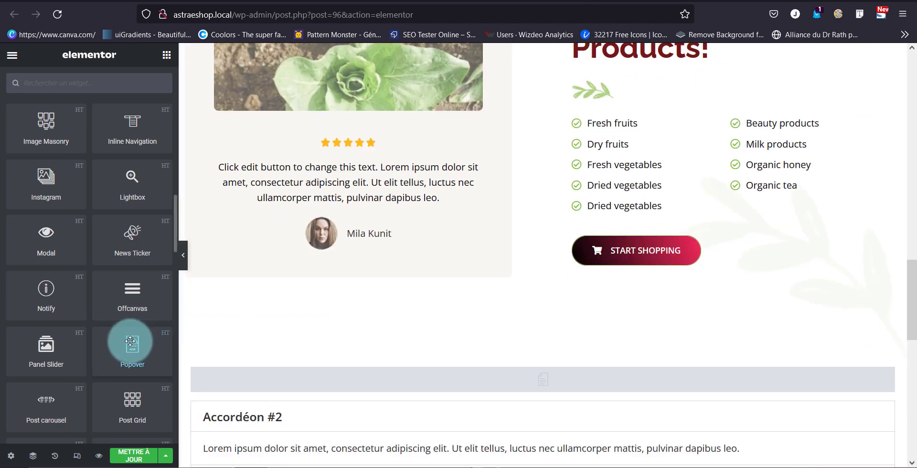
{"action": "scroll", "coordinate": [123, 323], "scroll_direction": "down", "scroll_amount": 4}
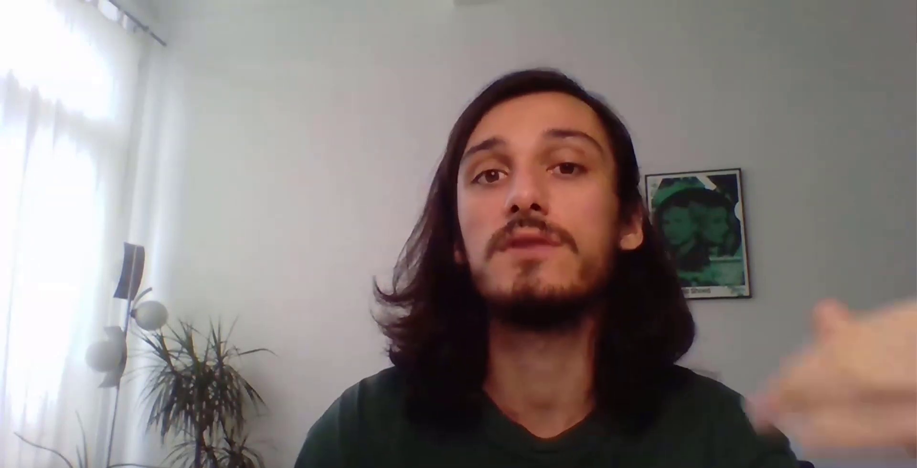
{"action": "left_click", "coordinate": [138, 167]}
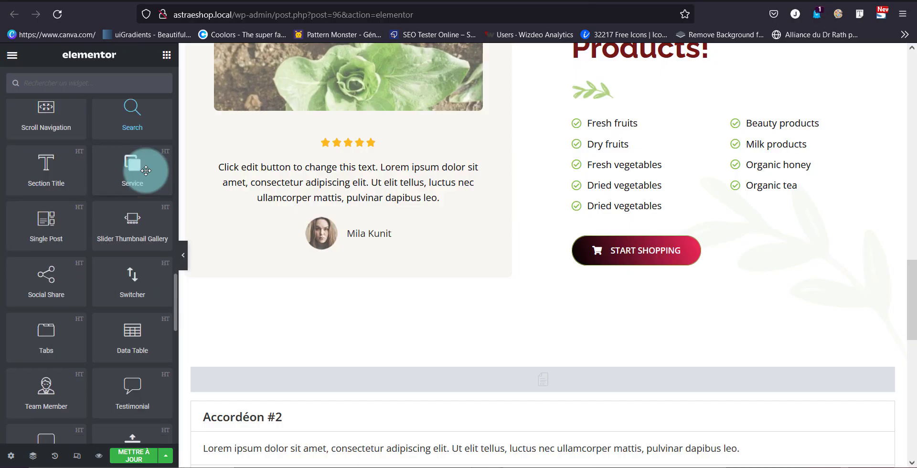
{"action": "scroll", "coordinate": [146, 171], "scroll_direction": "down", "scroll_amount": 1}
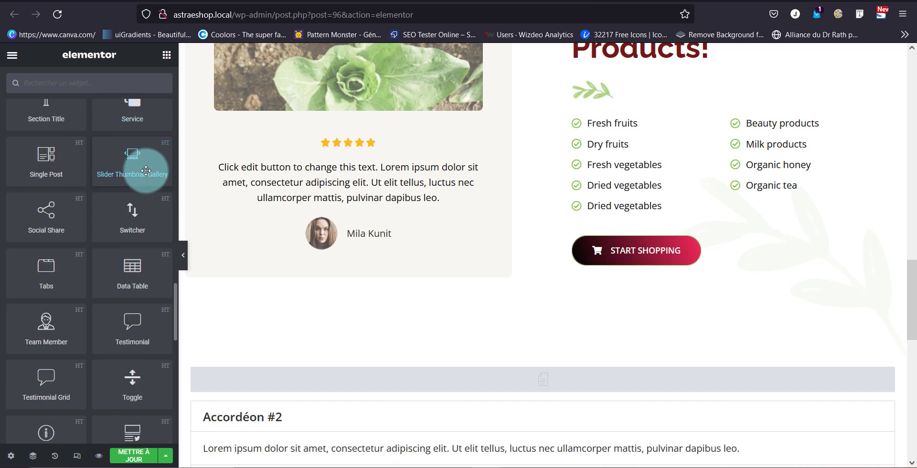
{"action": "left_click_drag", "start_coordinate": [130, 382], "coordinate": [487, 356]}
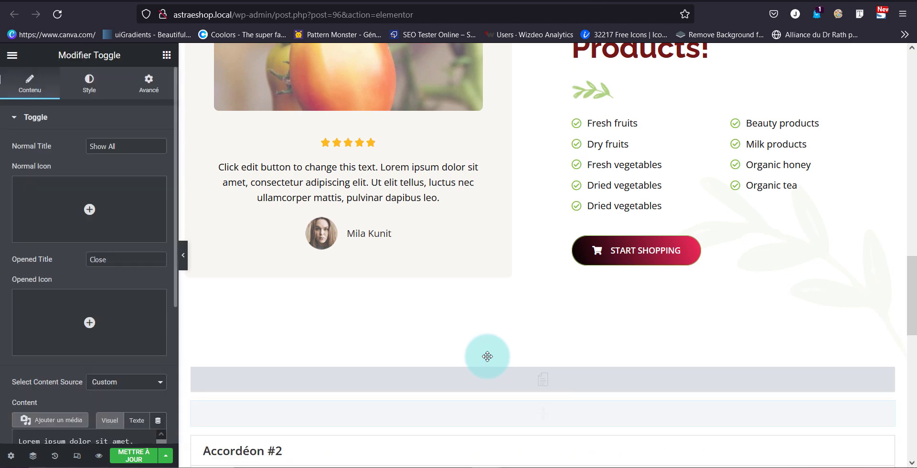
Delete the Lire plus widget and the Accordéon widget around the new Toggle.
{"action": "scroll", "coordinate": [883, 252], "scroll_direction": "down", "scroll_amount": 3}
{"action": "right_click", "coordinate": [883, 252]}
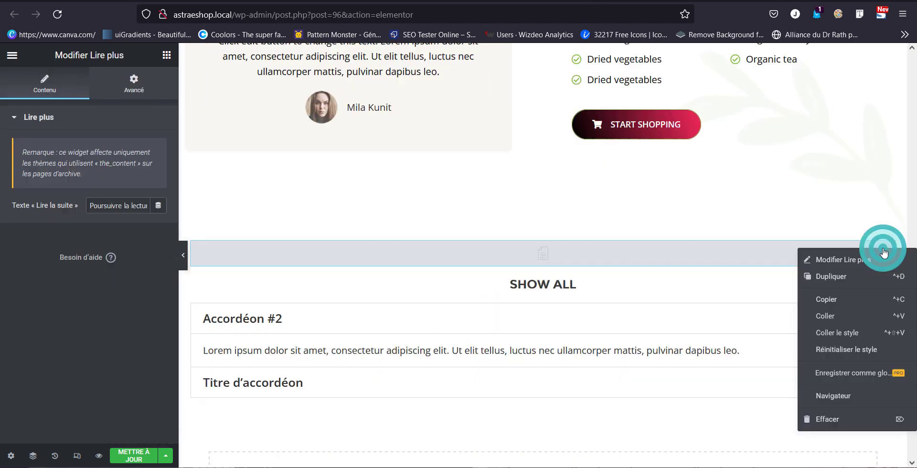
{"action": "left_click", "coordinate": [848, 420]}
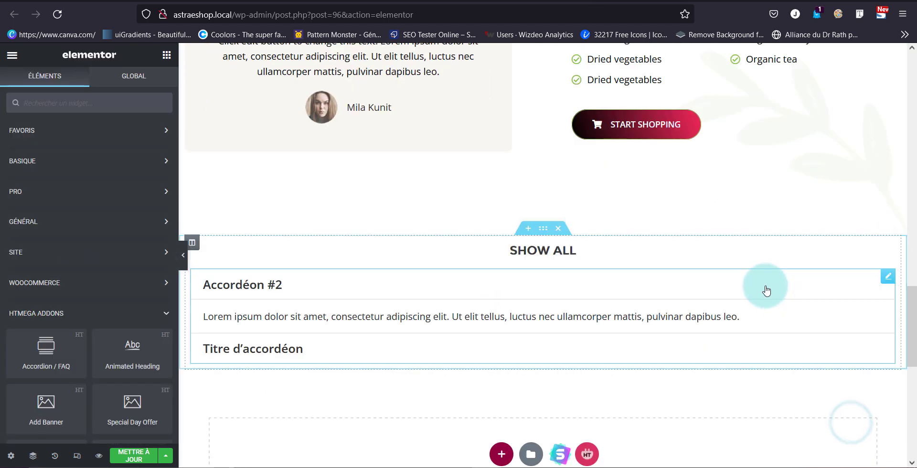
{"action": "right_click", "coordinate": [891, 281]}
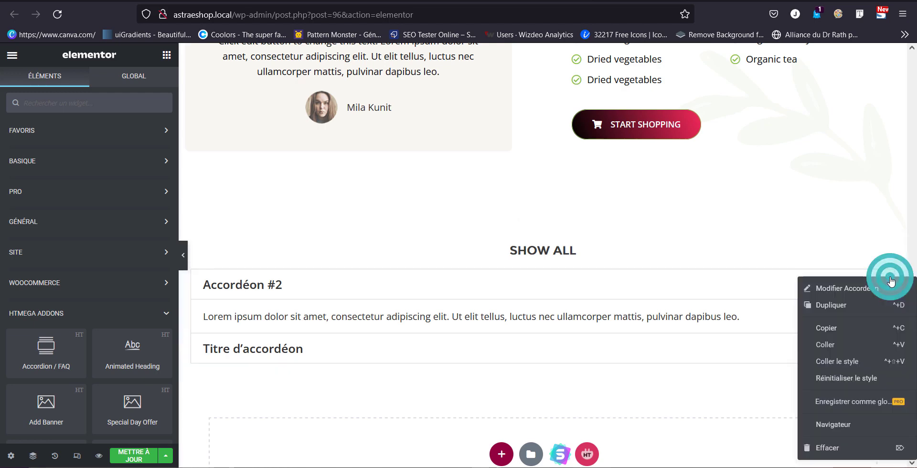
{"action": "left_click", "coordinate": [849, 447]}
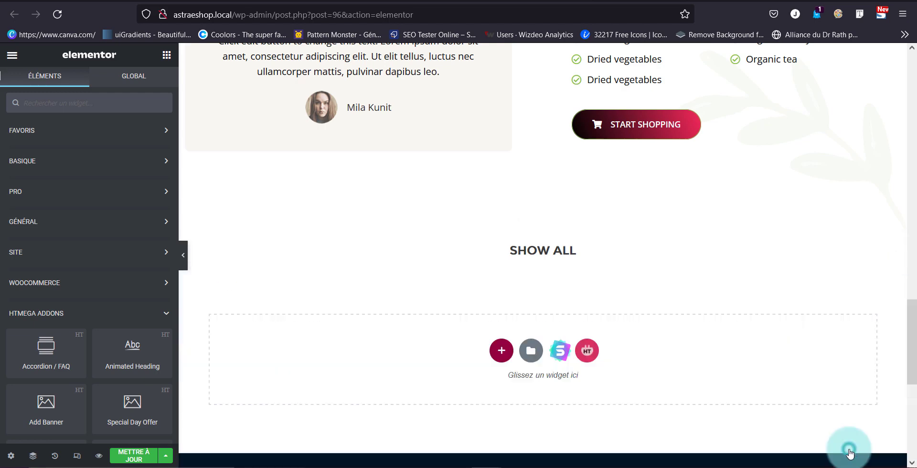
Try expanding and collapsing the SHOW ALL toggle twice in the page preview.
{"action": "left_click", "coordinate": [573, 254]}
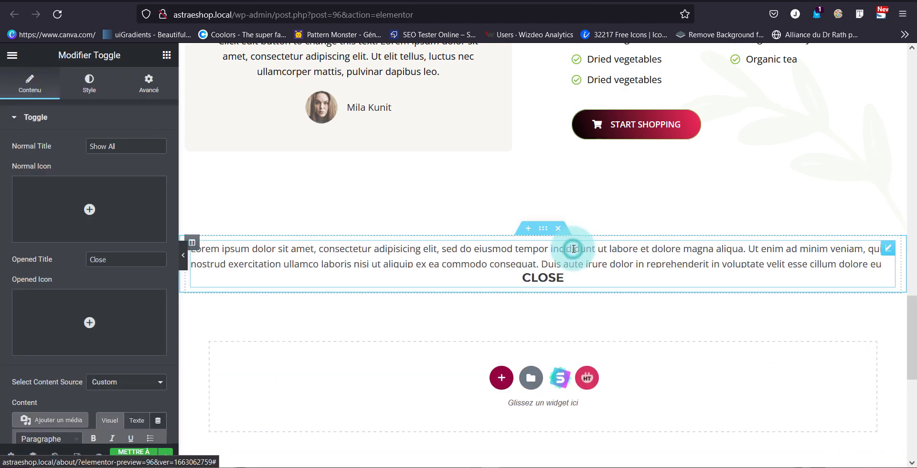
{"action": "left_click", "coordinate": [543, 294]}
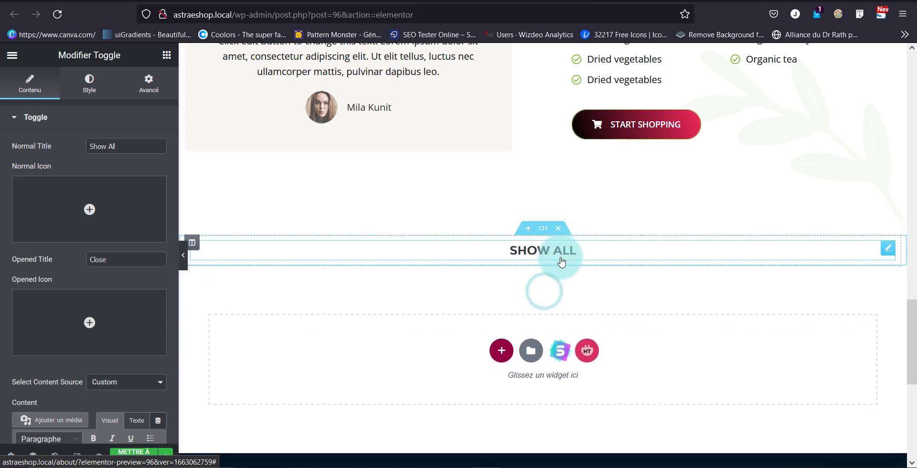
{"action": "left_click", "coordinate": [559, 260]}
{"action": "left_click", "coordinate": [543, 295]}
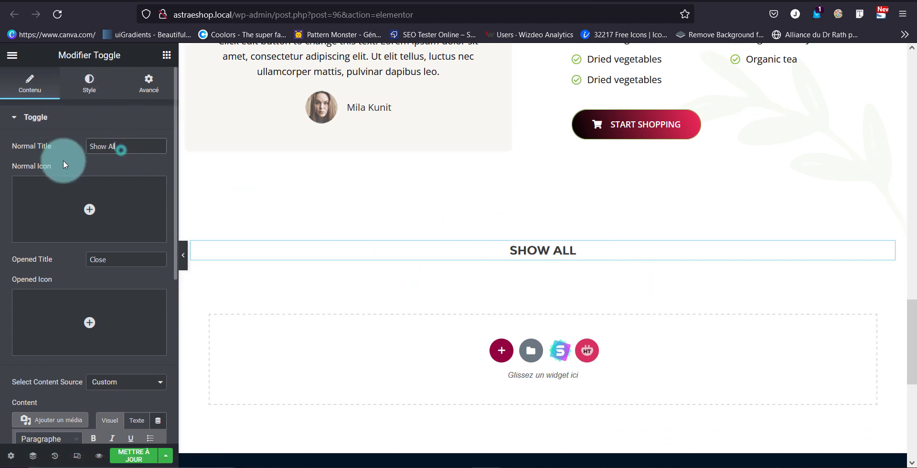
Look through the Toggle's content settings, including its titles, icons, content source and content text.
{"action": "scroll", "coordinate": [82, 204], "scroll_direction": "down", "scroll_amount": 1}
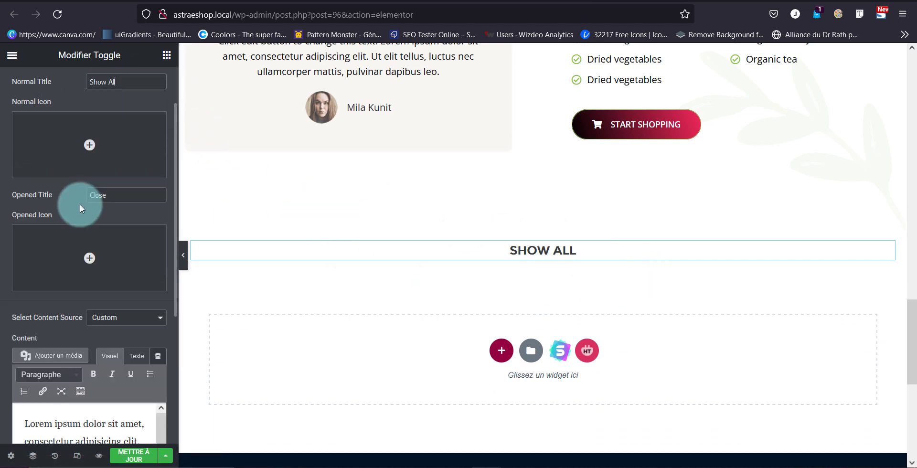
{"action": "mouse_move", "coordinate": [144, 243]}
{"action": "scroll", "coordinate": [117, 267], "scroll_direction": "down", "scroll_amount": 2}
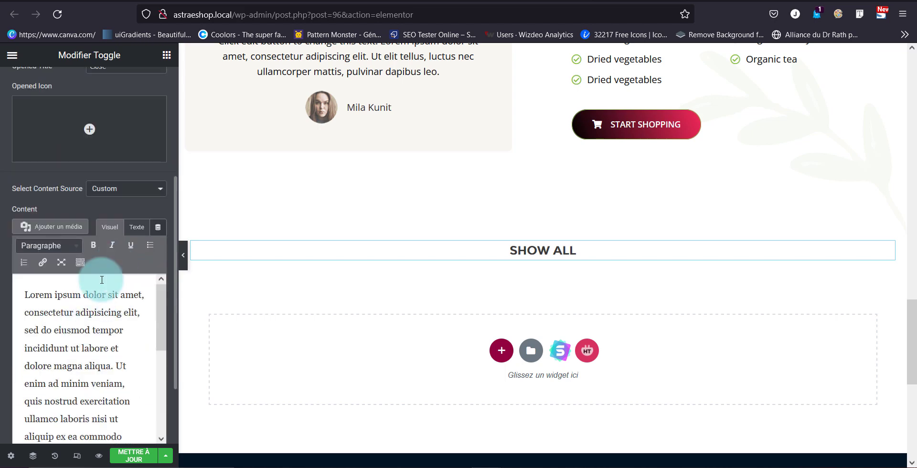
{"action": "scroll", "coordinate": [99, 280], "scroll_direction": "down", "scroll_amount": 3}
{"action": "scroll", "coordinate": [76, 322], "scroll_direction": "down", "scroll_amount": 2}
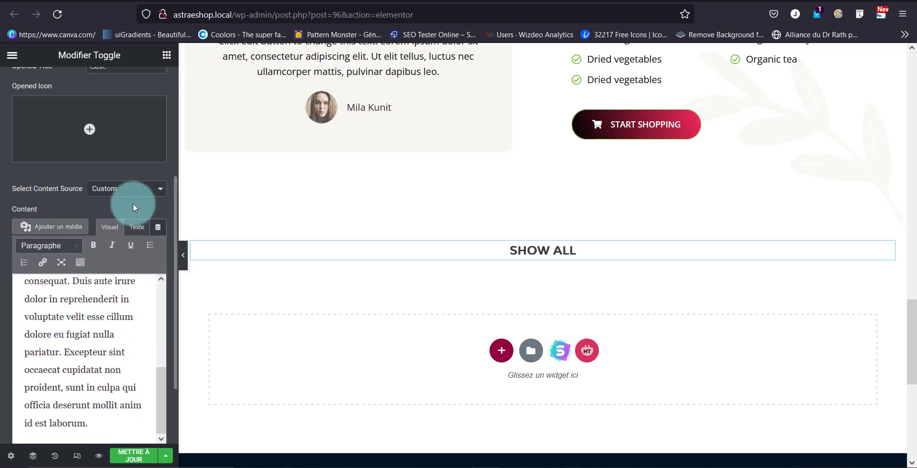
{"action": "scroll", "coordinate": [132, 202], "scroll_direction": "down", "scroll_amount": 2}
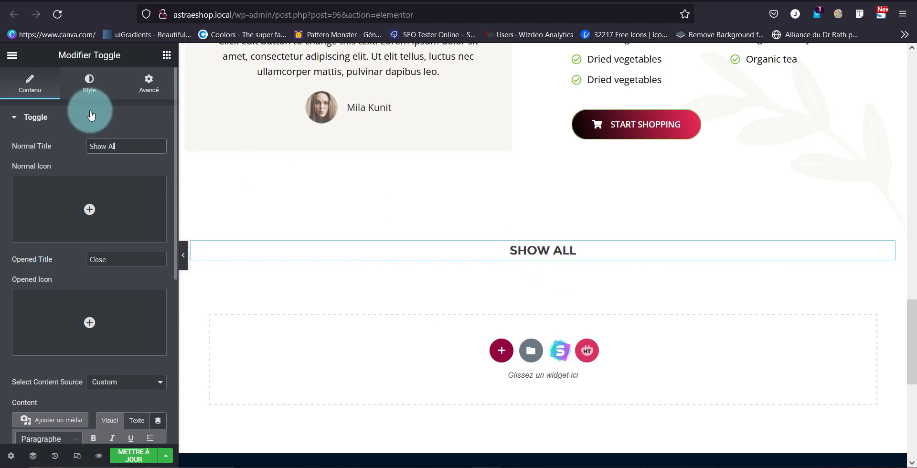
Style the Toggle's button with left alignment and a margin of -1 px on all sides.
{"action": "left_click", "coordinate": [90, 96]}
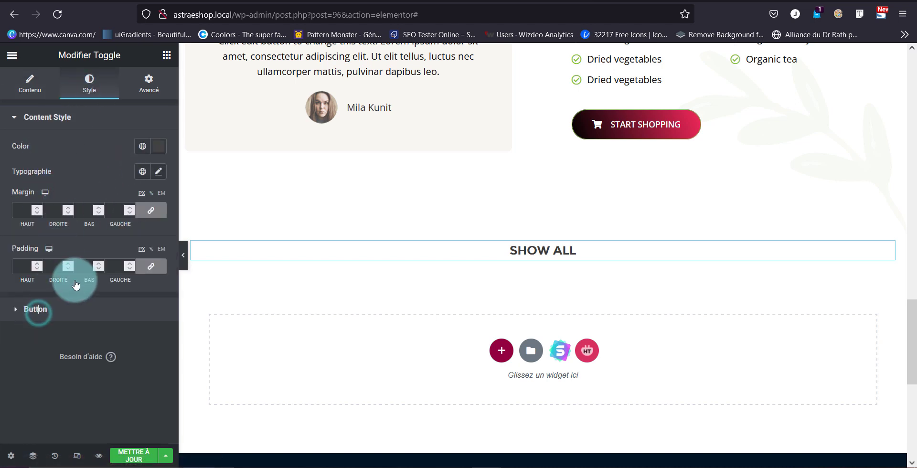
{"action": "left_click", "coordinate": [41, 312]}
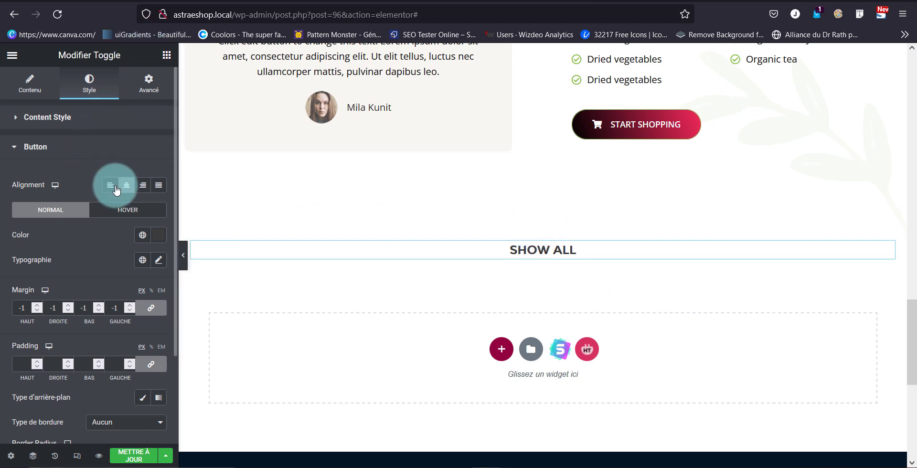
Add an Éditeur de texte widget directly above the SHOW ALL toggle.
{"action": "left_click", "coordinate": [167, 55]}
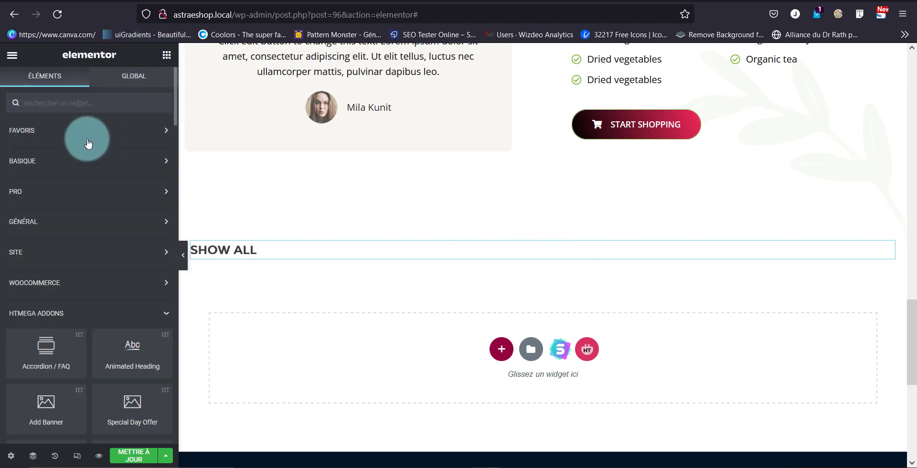
{"action": "left_click_drag", "start_coordinate": [122, 251], "coordinate": [255, 245]}
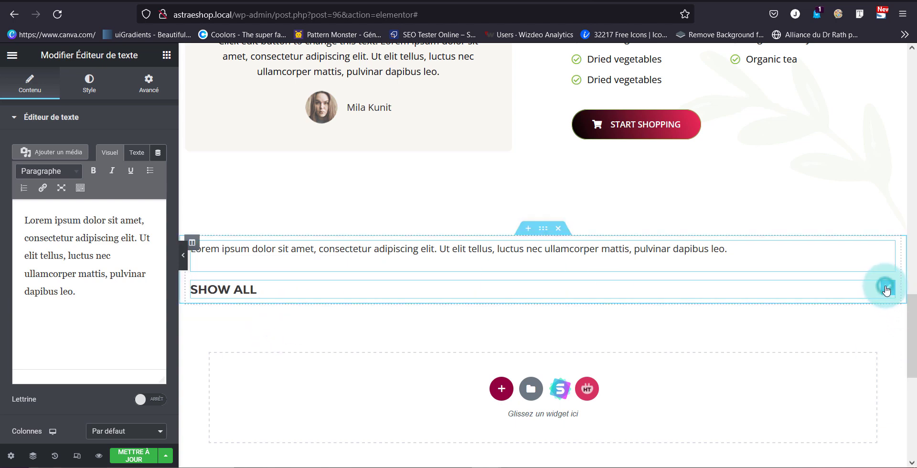
Give the SHOW ALL toggle's button a Continue border with a width of 1 at the bottom and 0 on the other sides.
{"action": "left_click", "coordinate": [886, 288]}
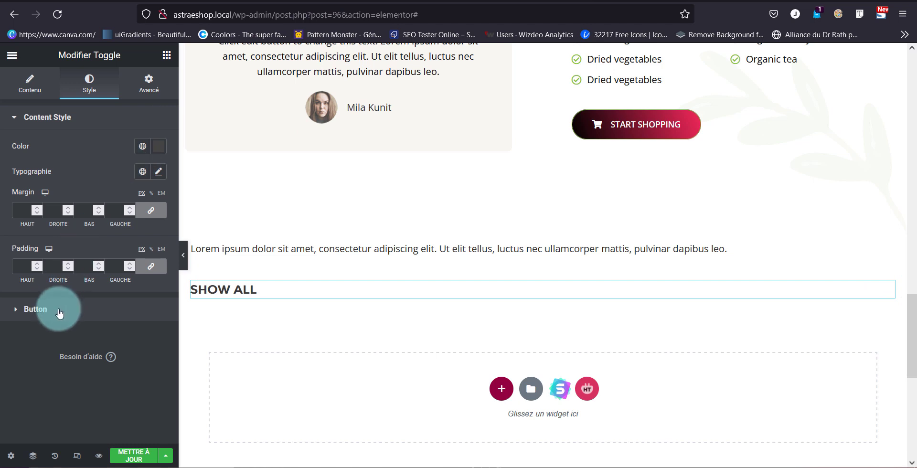
{"action": "left_click", "coordinate": [58, 312]}
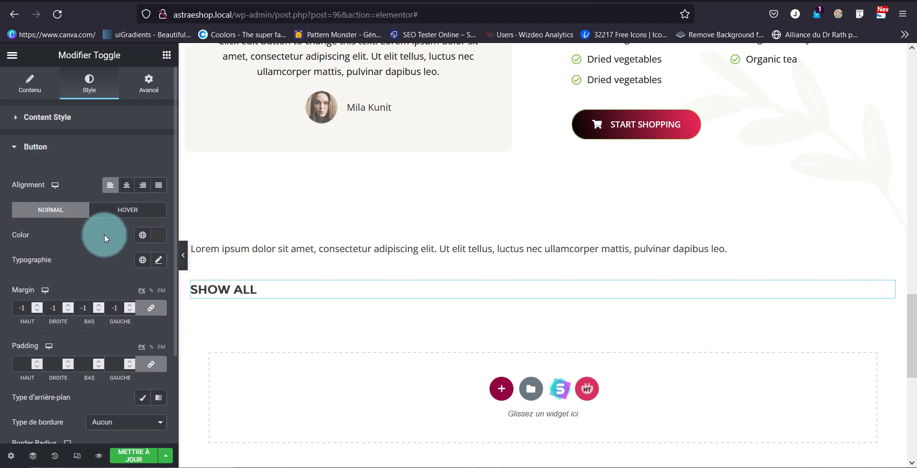
{"action": "scroll", "coordinate": [101, 236], "scroll_direction": "down", "scroll_amount": 2}
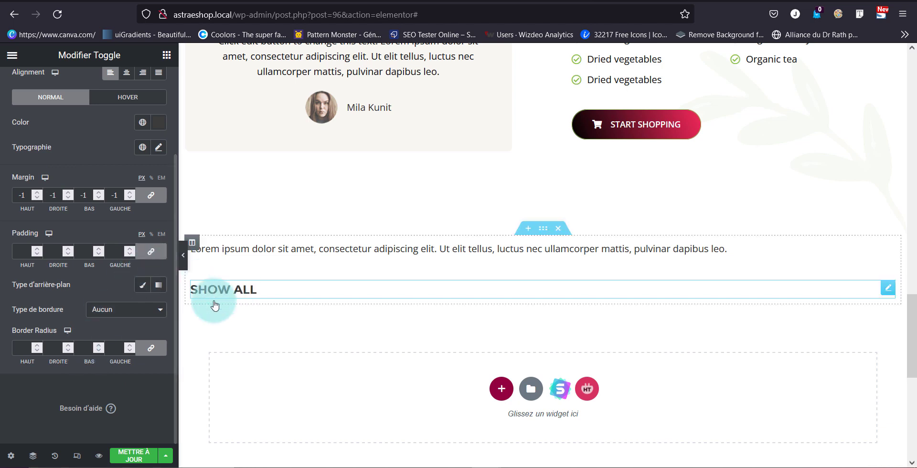
{"action": "left_click", "coordinate": [114, 310]}
{"action": "left_click", "coordinate": [118, 340]}
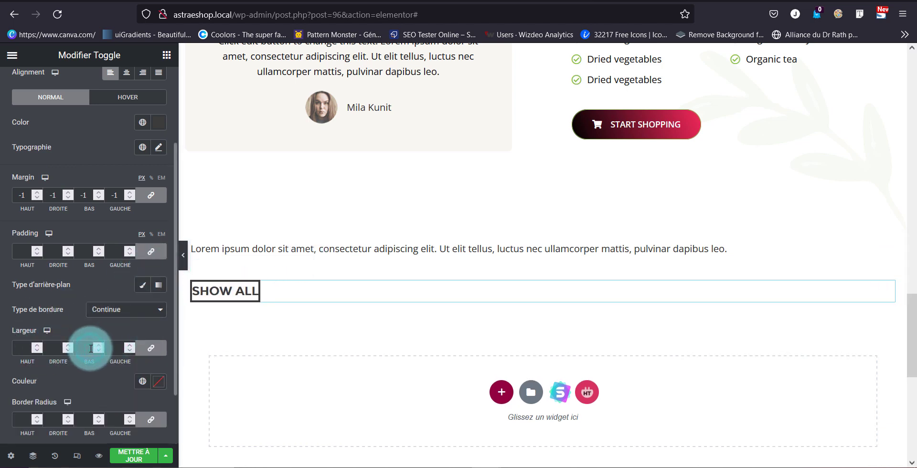
{"action": "type", "text": "1"}
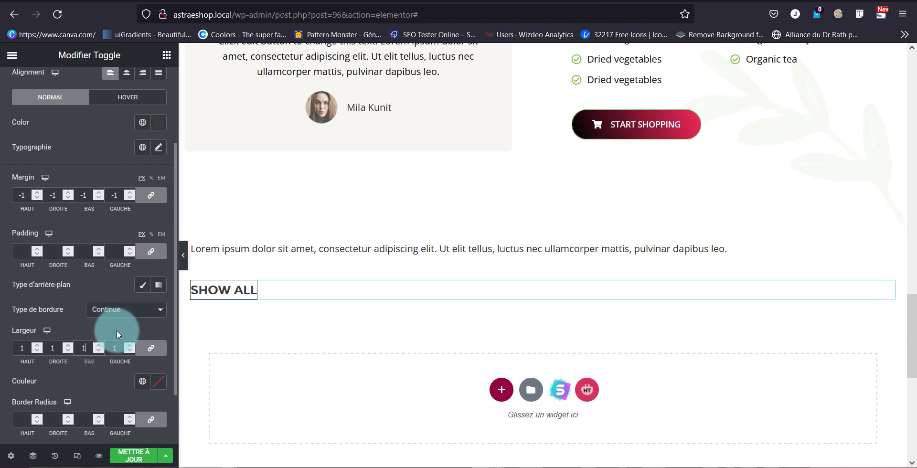
{"action": "scroll", "coordinate": [124, 334], "scroll_direction": "down", "scroll_amount": 2}
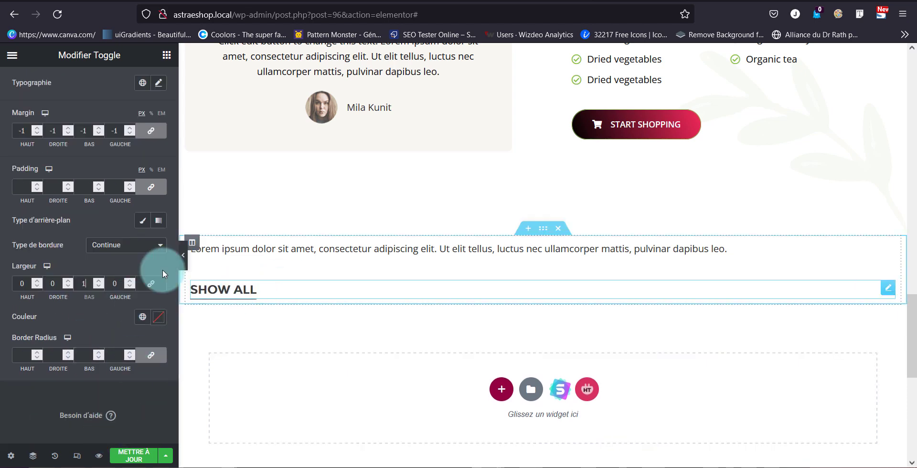
Set the toggle button's hover color to red #E13E3E and update the page.
{"action": "scroll", "coordinate": [119, 265], "scroll_direction": "up", "scroll_amount": 2}
{"action": "scroll", "coordinate": [43, 191], "scroll_direction": "up", "scroll_amount": 1}
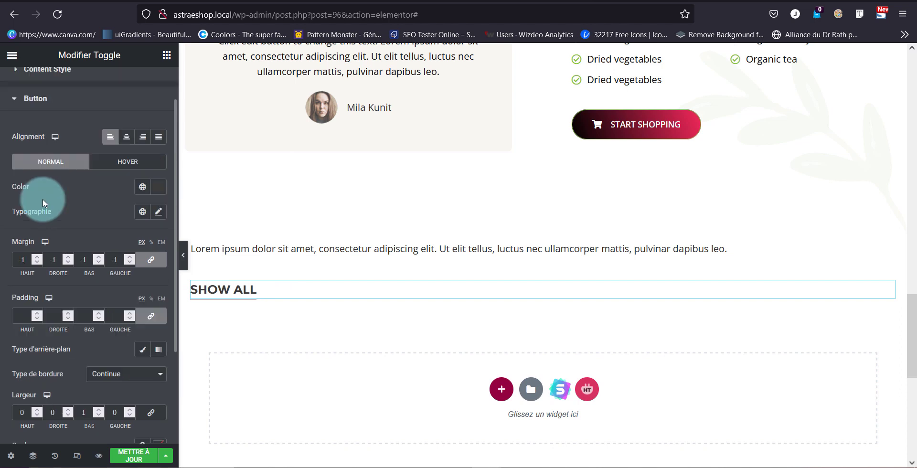
{"action": "left_click", "coordinate": [103, 163]}
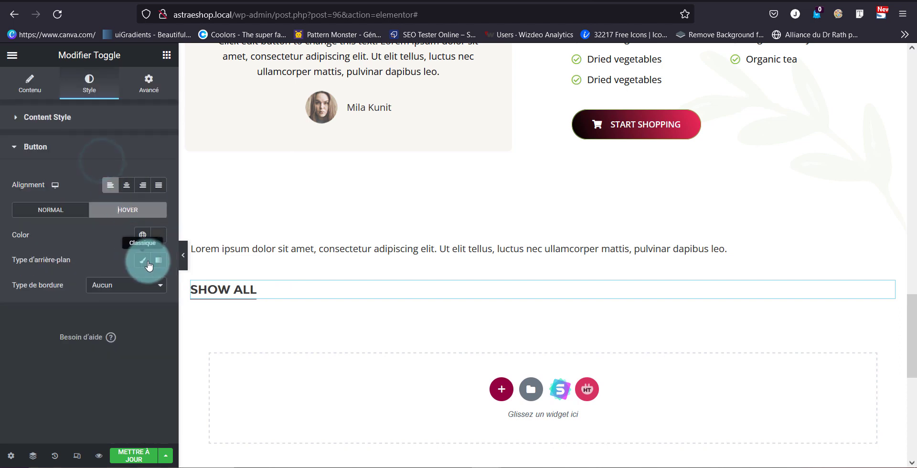
{"action": "left_click", "coordinate": [159, 238]}
{"action": "left_click", "coordinate": [119, 292]}
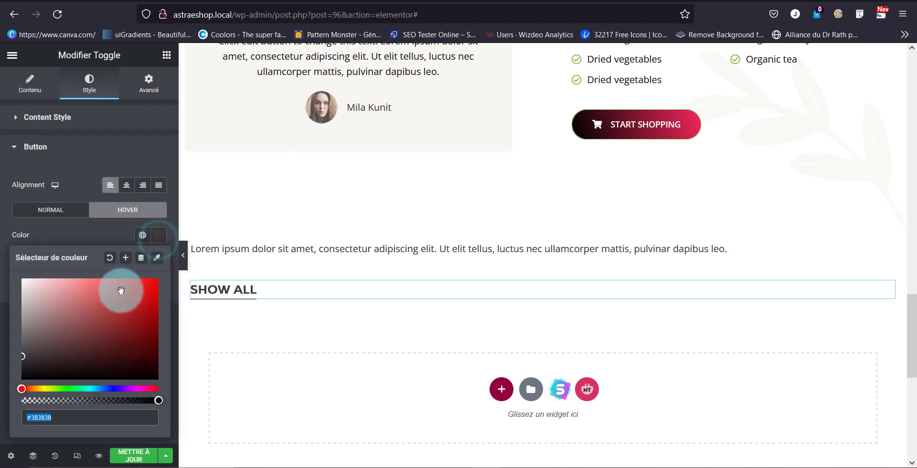
{"action": "left_click", "coordinate": [213, 286]}
{"action": "left_click", "coordinate": [134, 455]}
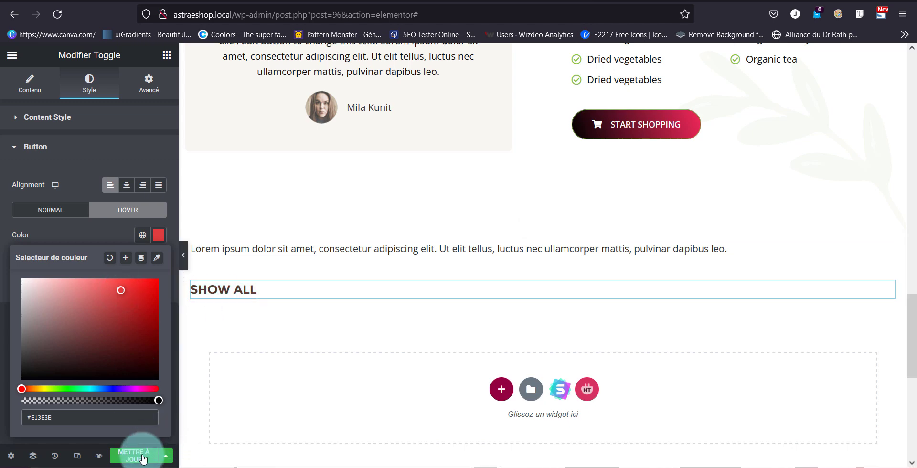
Open the About page on the site and expand the SHOW ALL toggle below the text paragraph.
{"action": "left_click", "coordinate": [409, 346]}
{"action": "left_click", "coordinate": [421, 303]}
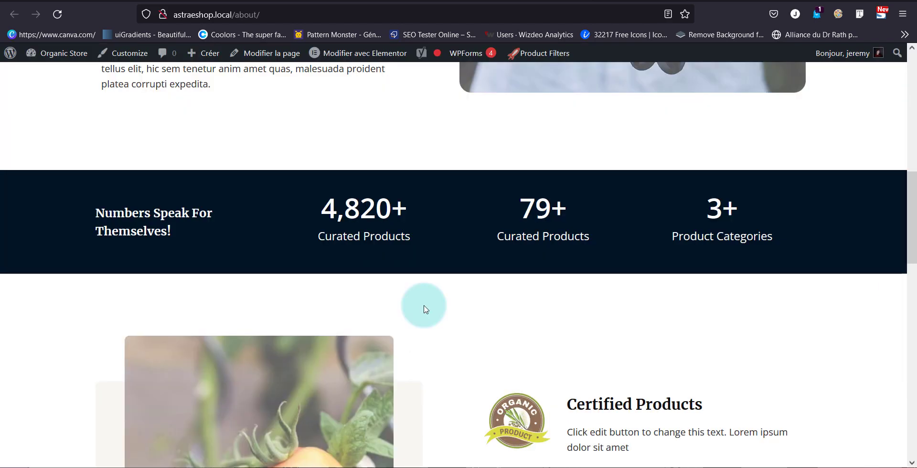
{"action": "scroll", "coordinate": [423, 305], "scroll_direction": "down", "scroll_amount": 10}
{"action": "scroll", "coordinate": [423, 305], "scroll_direction": "down", "scroll_amount": 5}
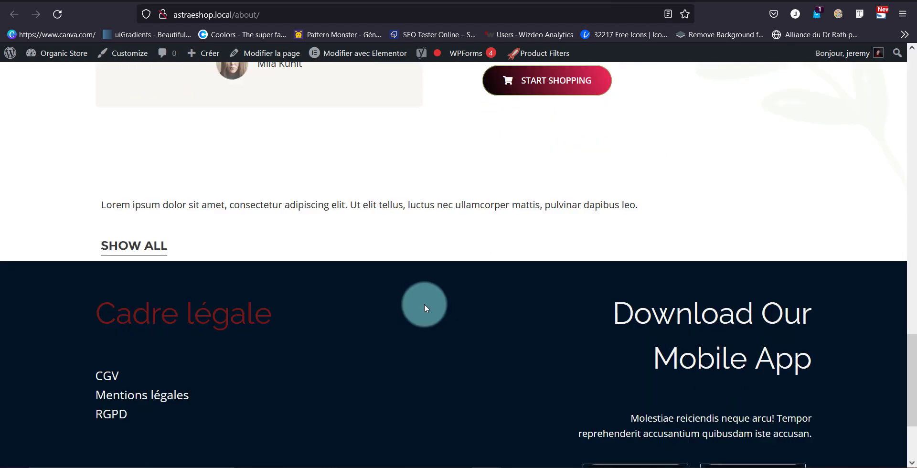
{"action": "left_click", "coordinate": [158, 249]}
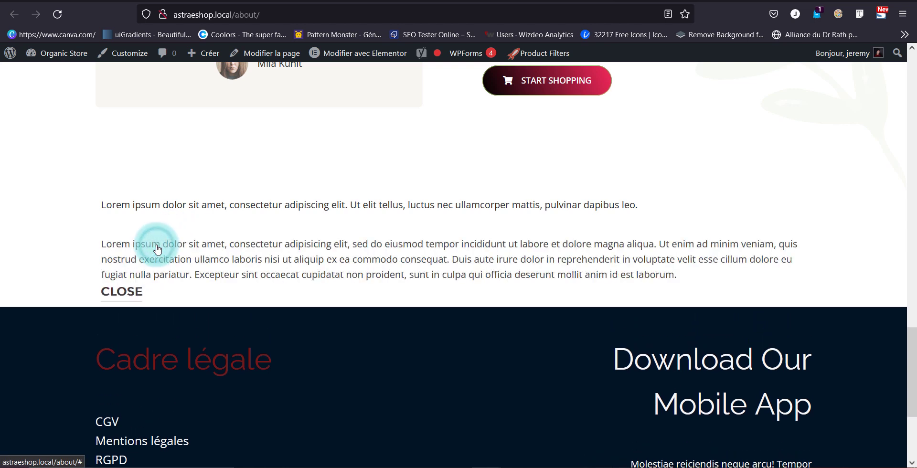